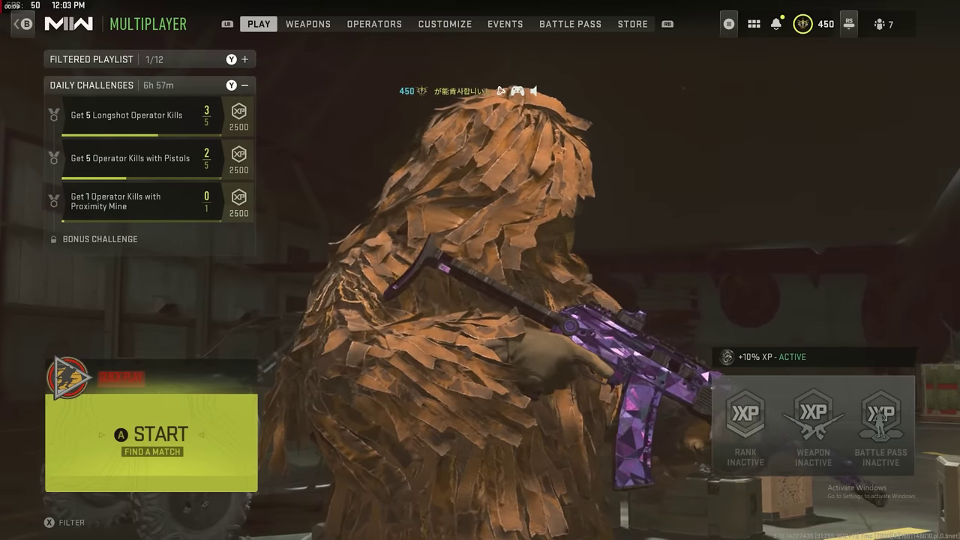
Step: Open the Controller settings from the multiplayer menu
key("Escape")
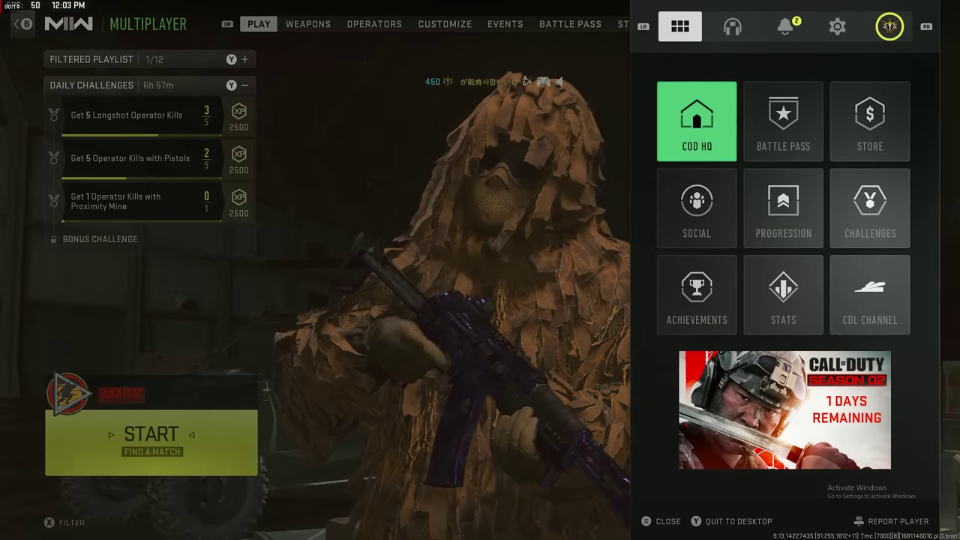
key("e")
key("e")
key("e")
key("Down")
key("Down")
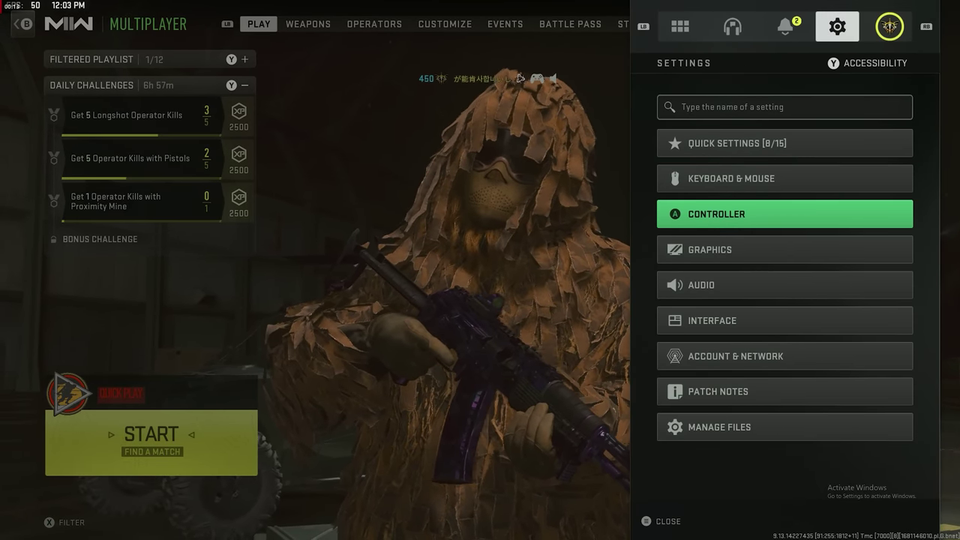
key("Return")
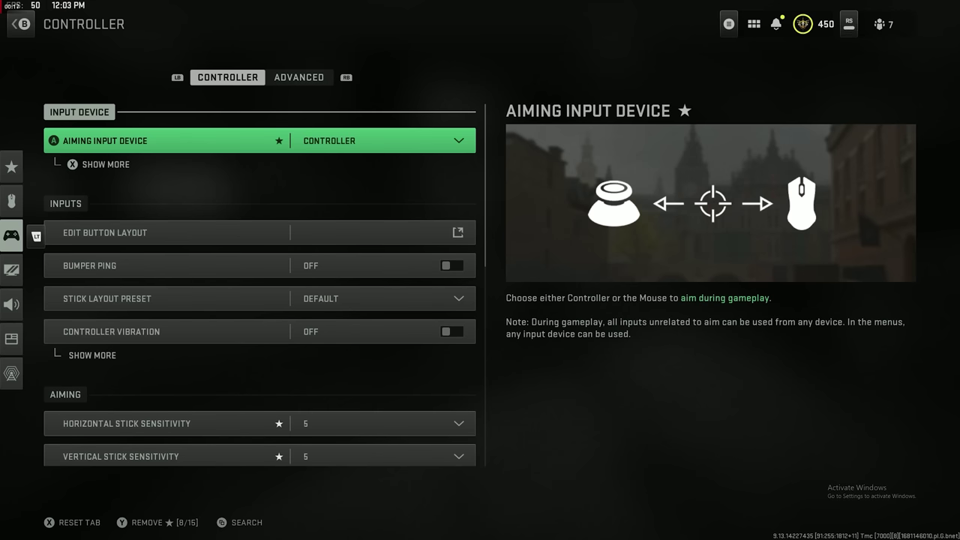
Step: Review the controller input options, the horizontal and vertical stick sensitivities, and the ADS sensitivity multiplier
key("Down")
key("Down")
key("Down")
key("Down")
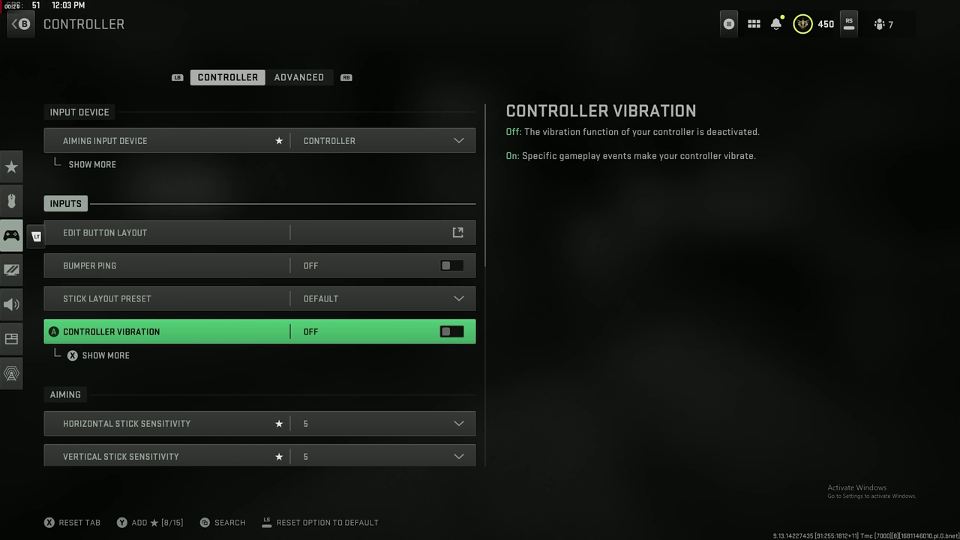
key("Down")
key("Down")
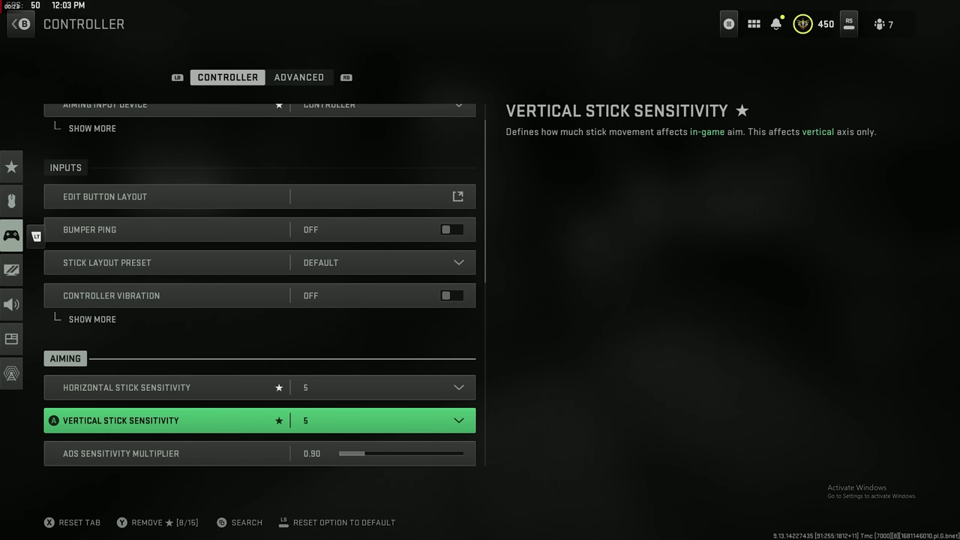
key("Up")
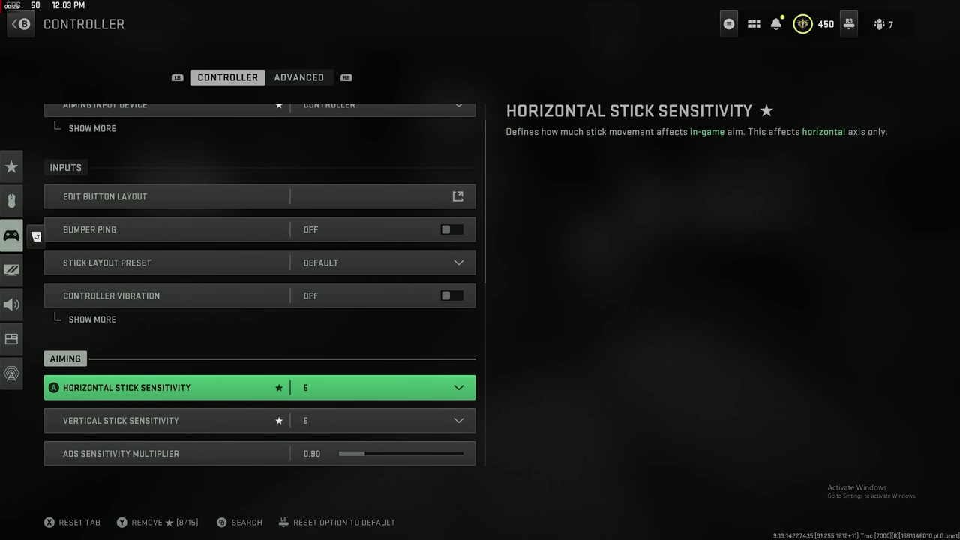
key("Down")
key("Down")
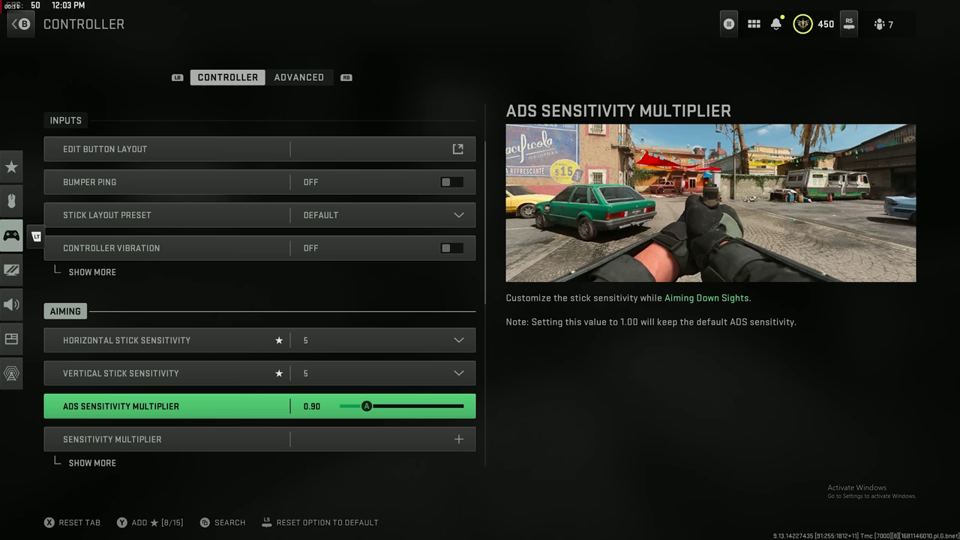
left_click(165, 339)
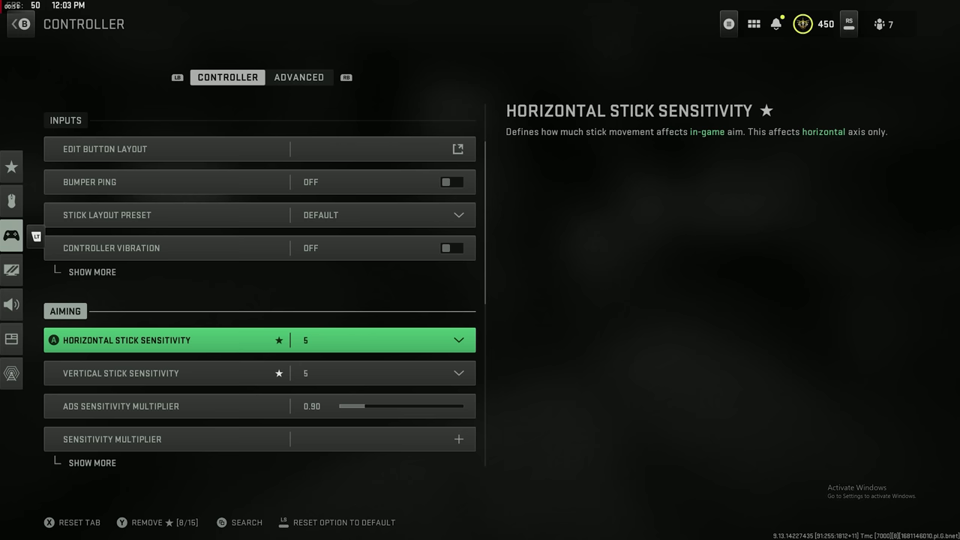
key("Down")
key("Down")
key("Down")
key("Up")
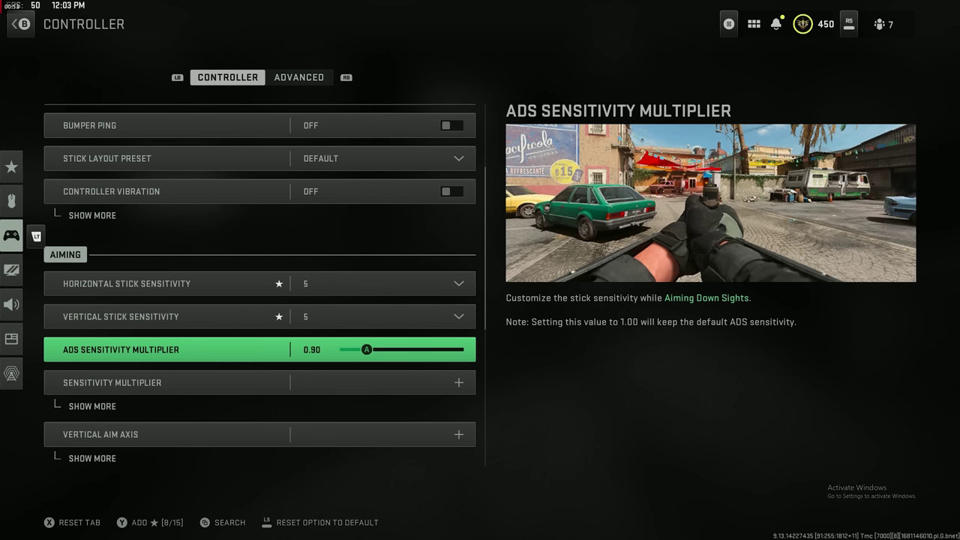
Step: Examine the sensitivity multiplier, vertical aim axis and aim down sight behavior settings
key("Down")
key("Down")
key("Down")
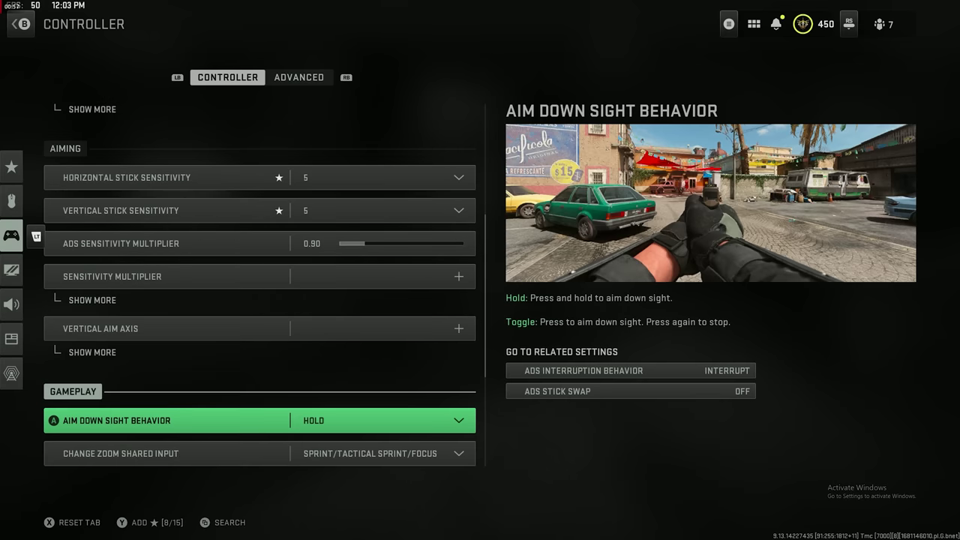
key("Down")
key("Up")
key("Up")
key("Up")
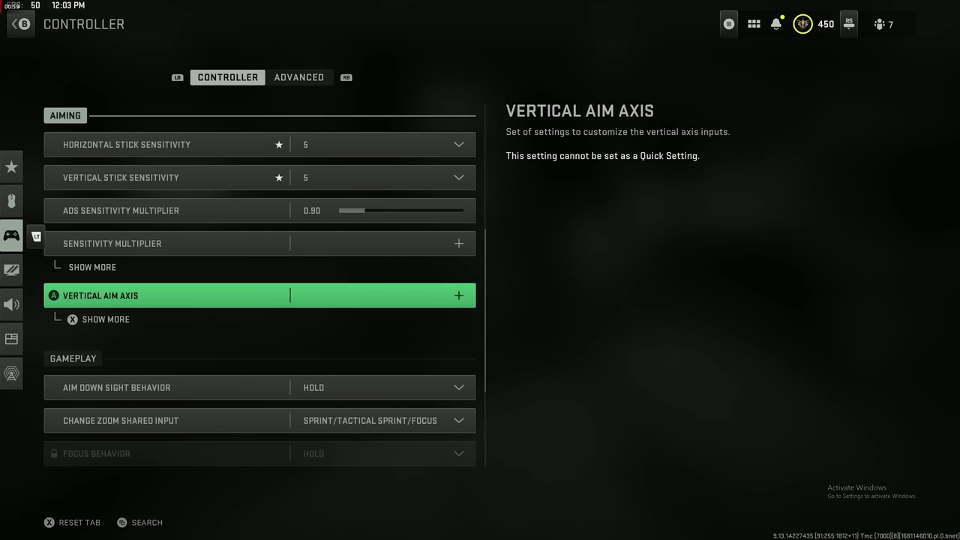
key("Return")
key("Escape")
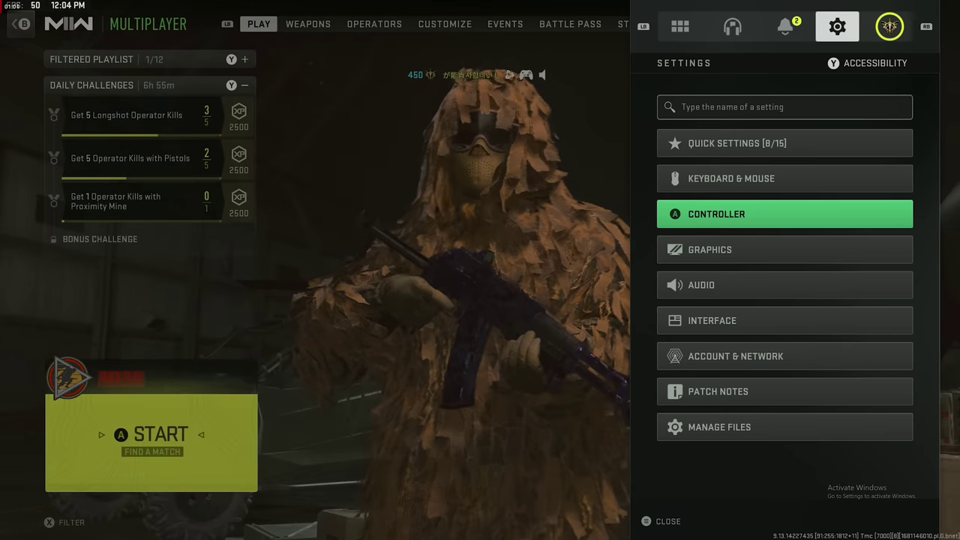
key("Return")
key("Down")
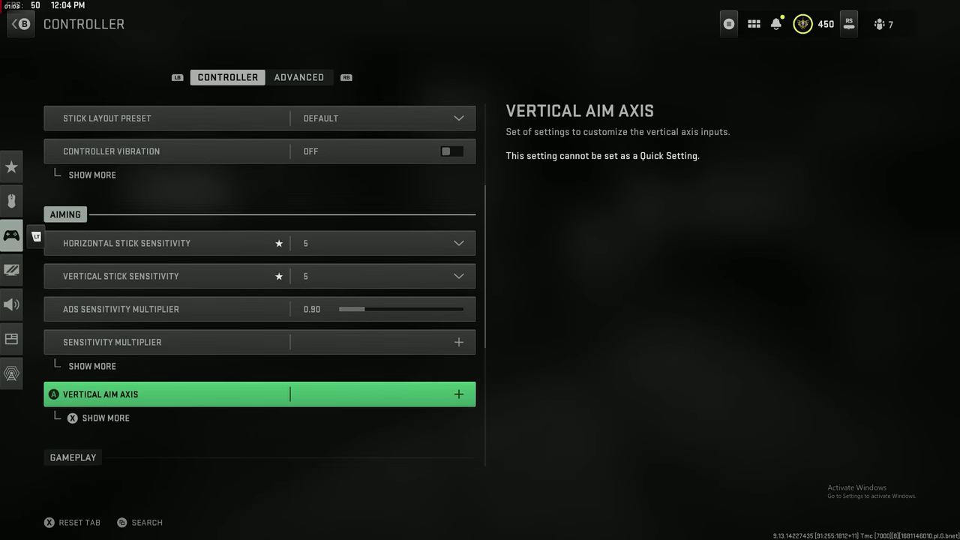
Step: Review the controller's gameplay settings from aim down sight behavior through automatic sprint and interact/reload to armor plate behavior
key("Down")
key("Down")
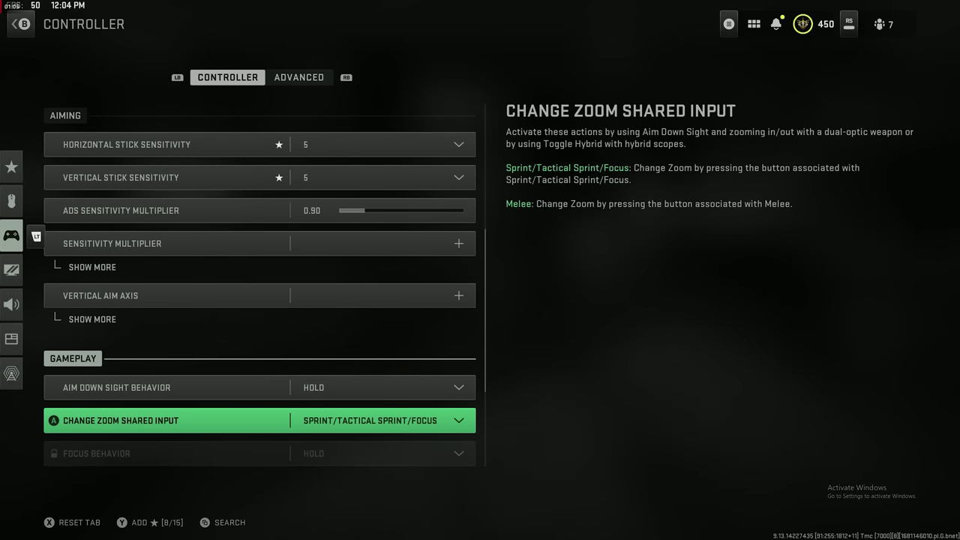
key("Up")
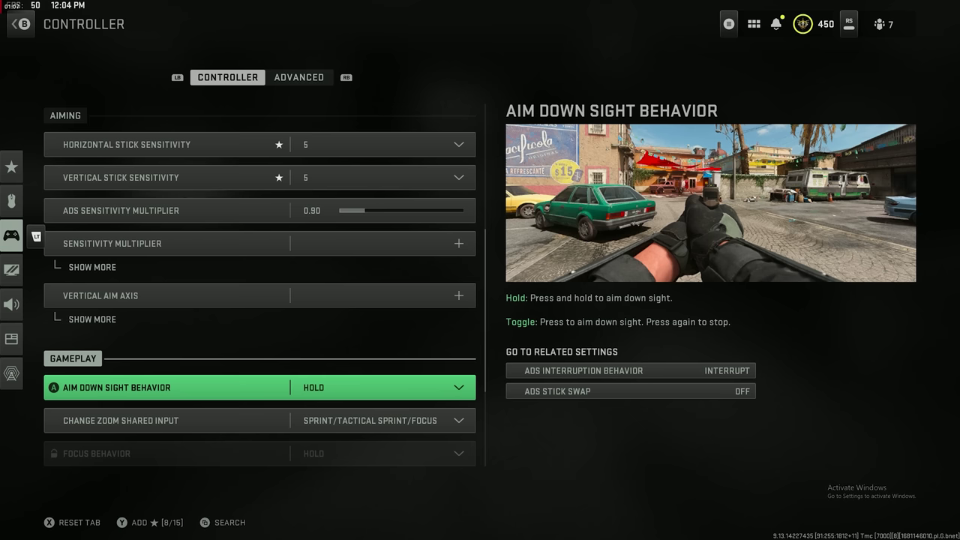
key("Down")
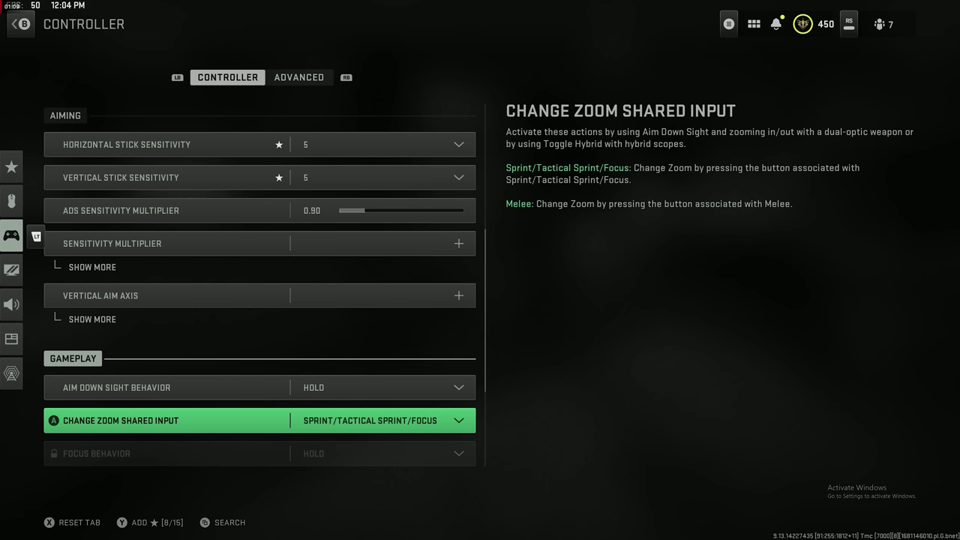
key("Down")
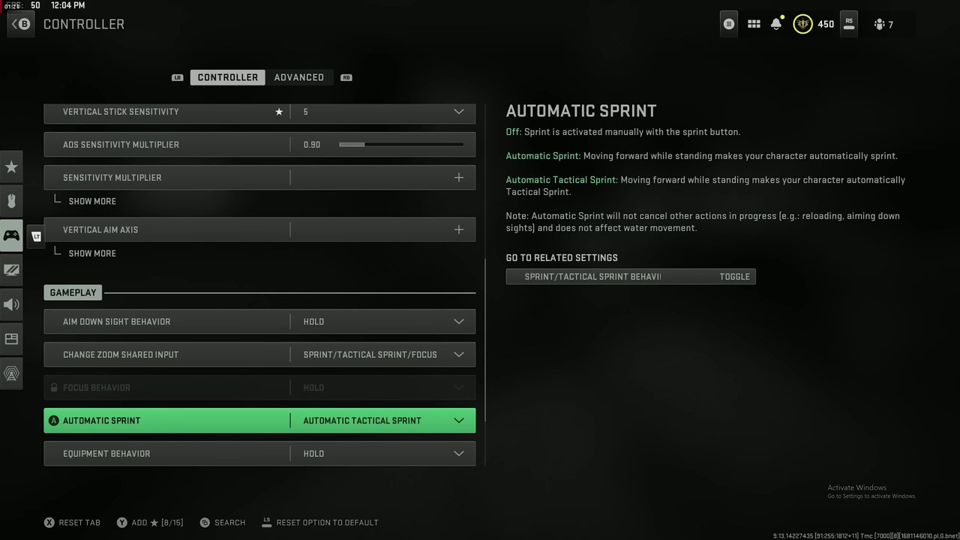
key("Down")
key("Down")
key("Down")
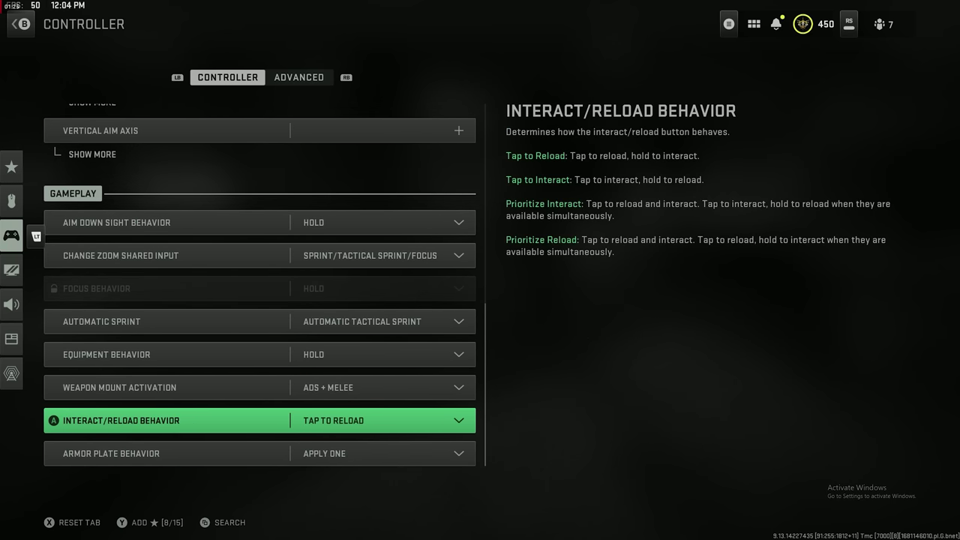
key("Down")
key("Up")
key("Down")
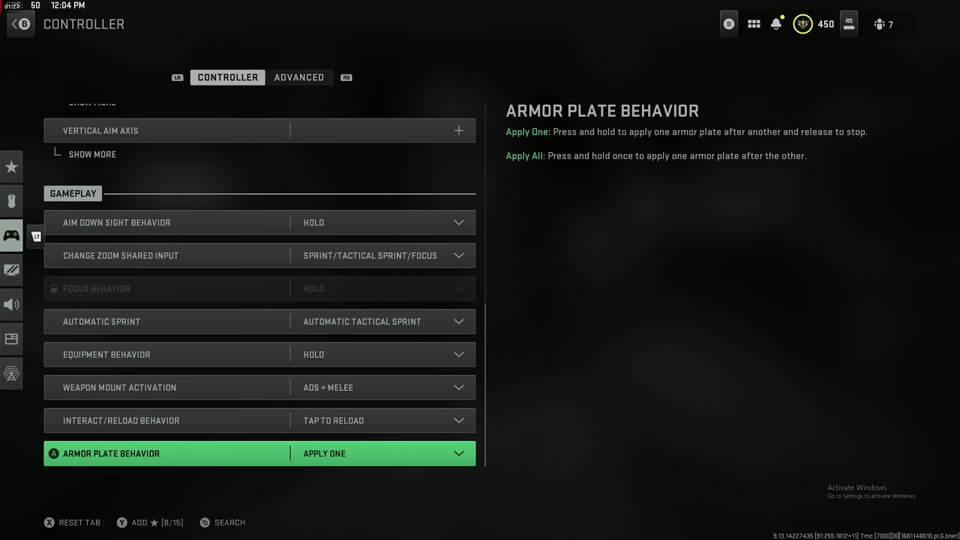
Step: Compare the aim assist types in the advanced controller settings and choose Default
key("e")
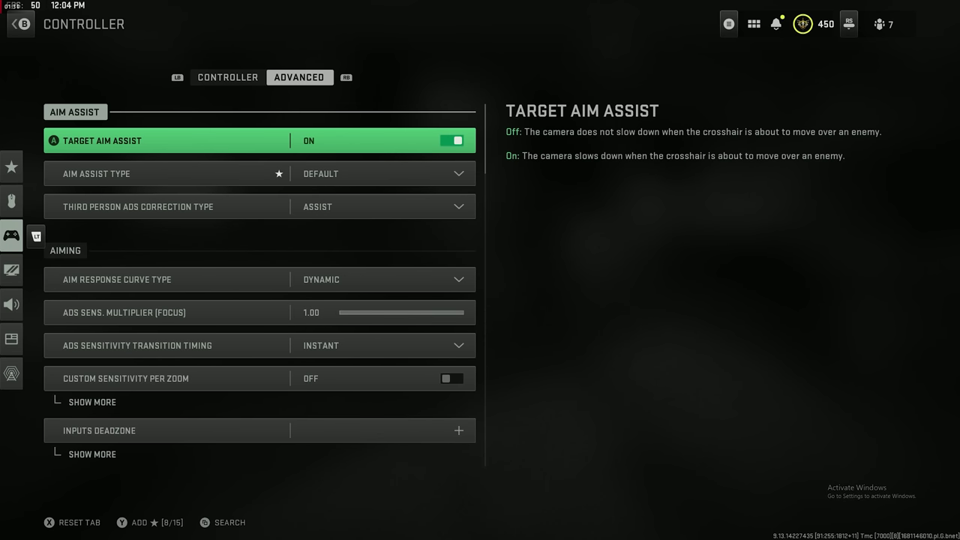
key("Down")
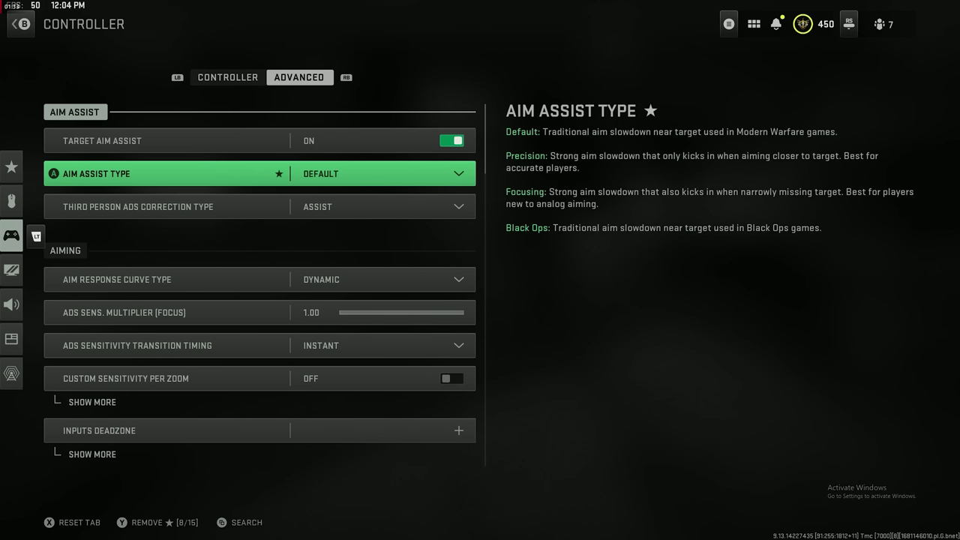
key("Return")
key("Down")
key("Down")
key("Down")
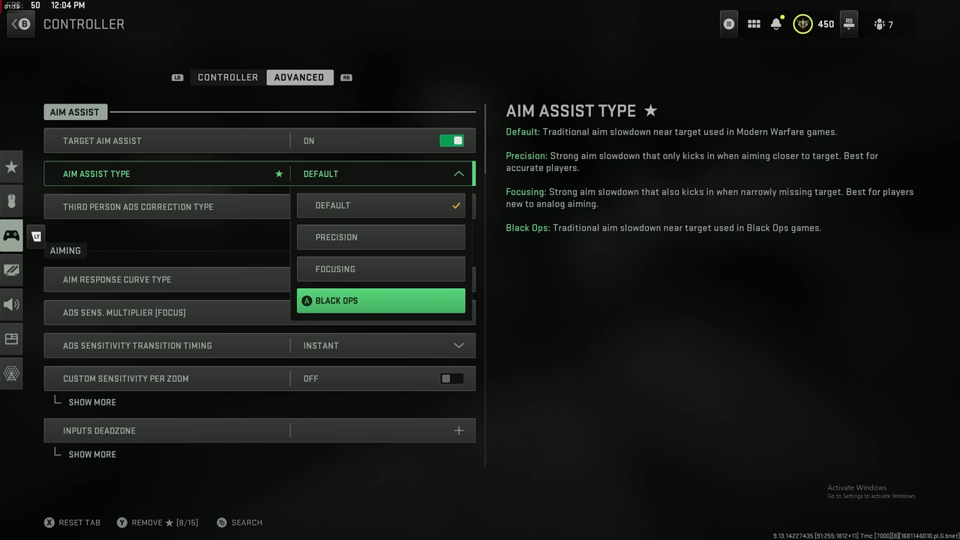
key("Up")
key("Up")
key("Up")
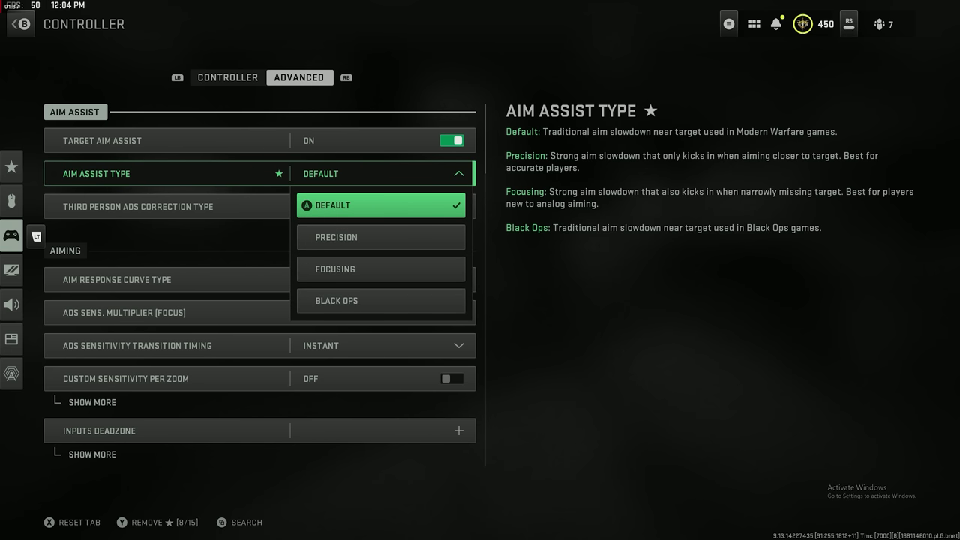
key("Return")
Step: Compare the aim response curve types and choose Dynamic
key("Down")
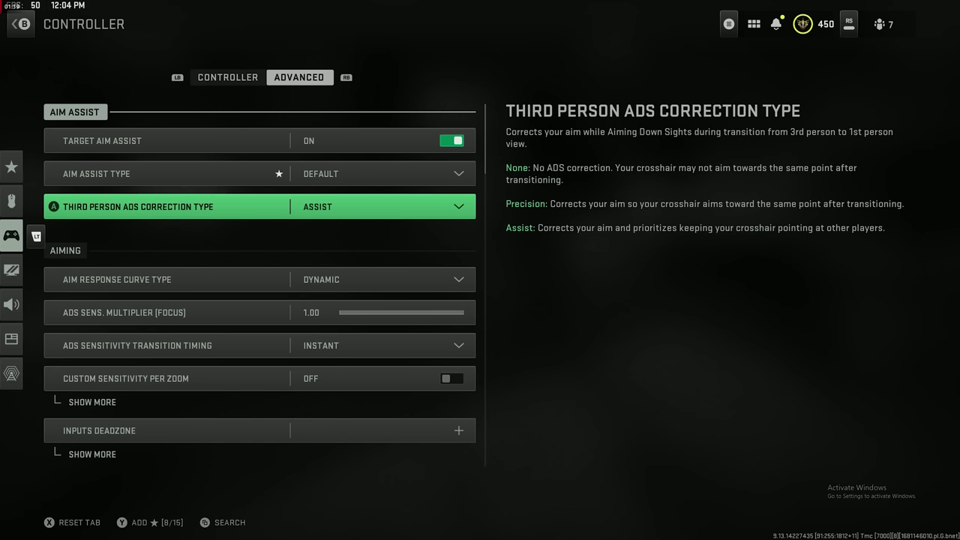
key("Down")
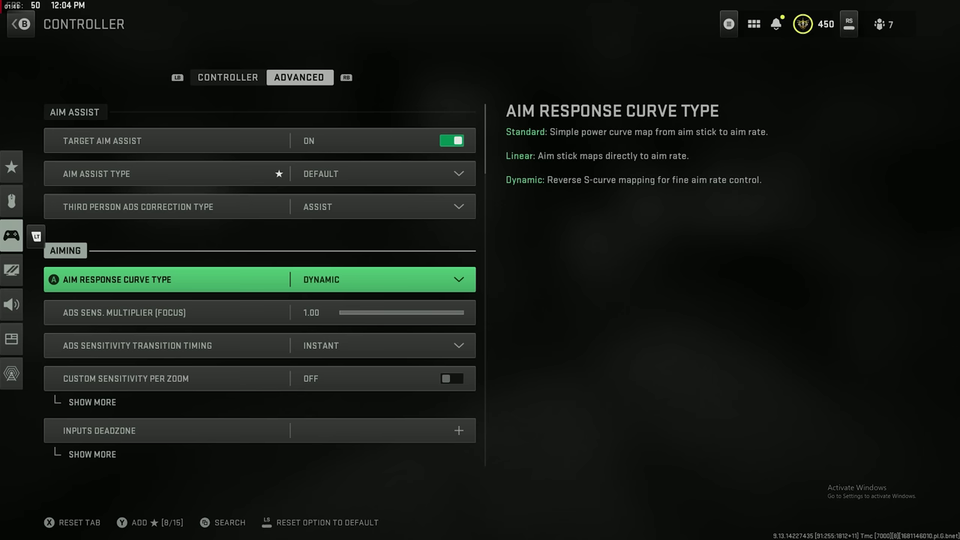
key("Return")
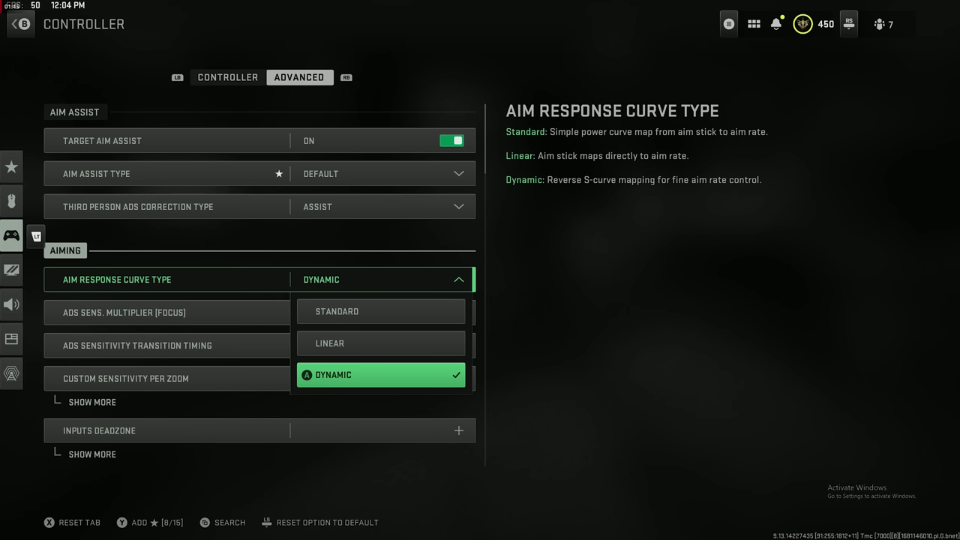
key("Up")
key("Up")
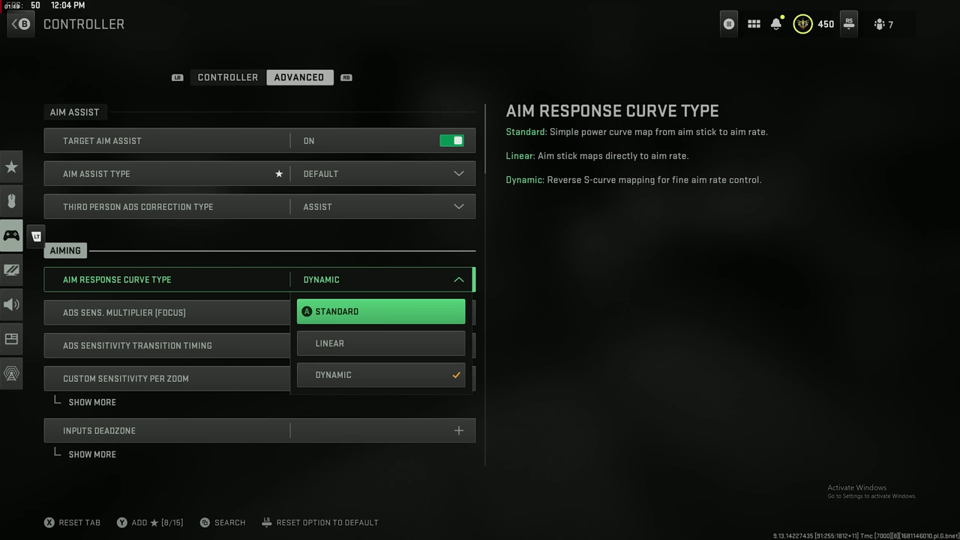
key("Up")
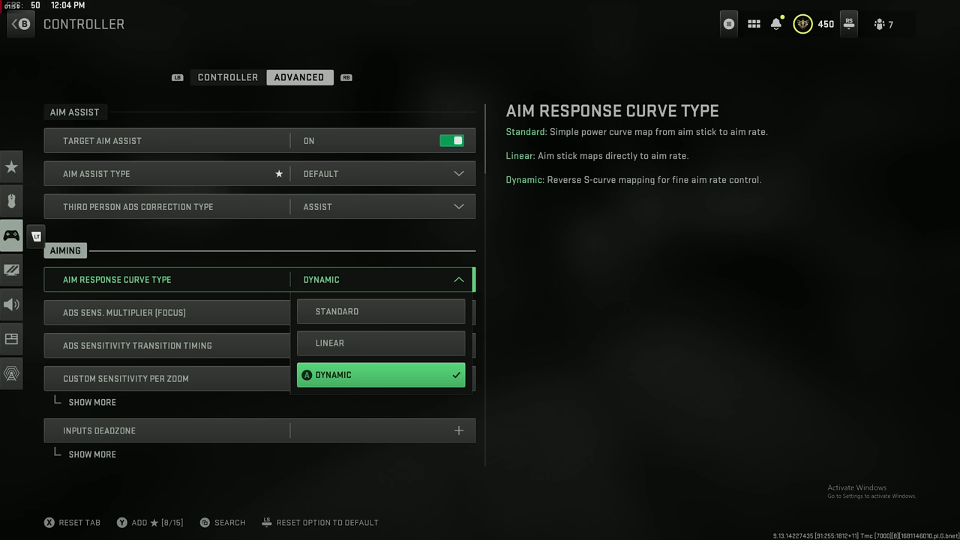
key("Return")
Step: Expand the Inputs Deadzone group in the advanced aiming settings
key("Down")
key("Down")
key("Down")
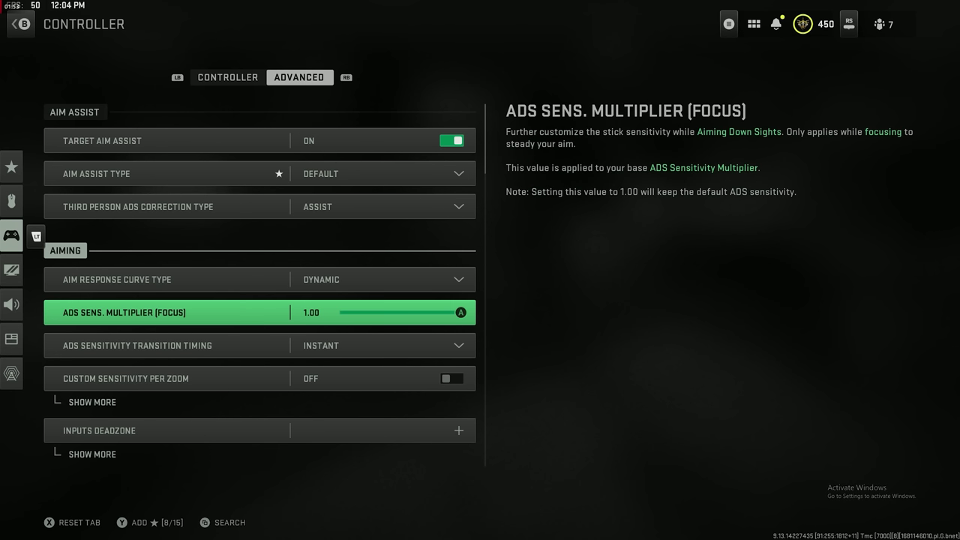
key("Down")
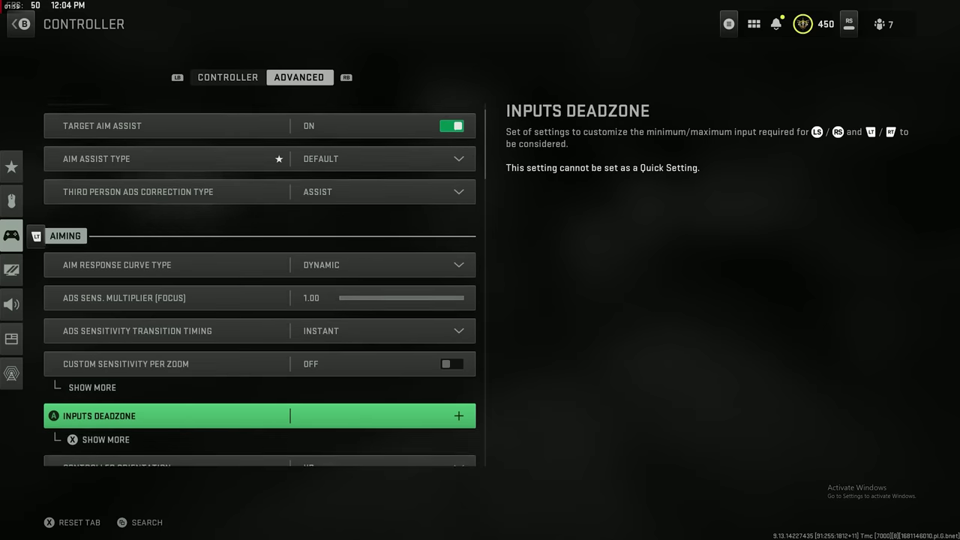
key("Return")
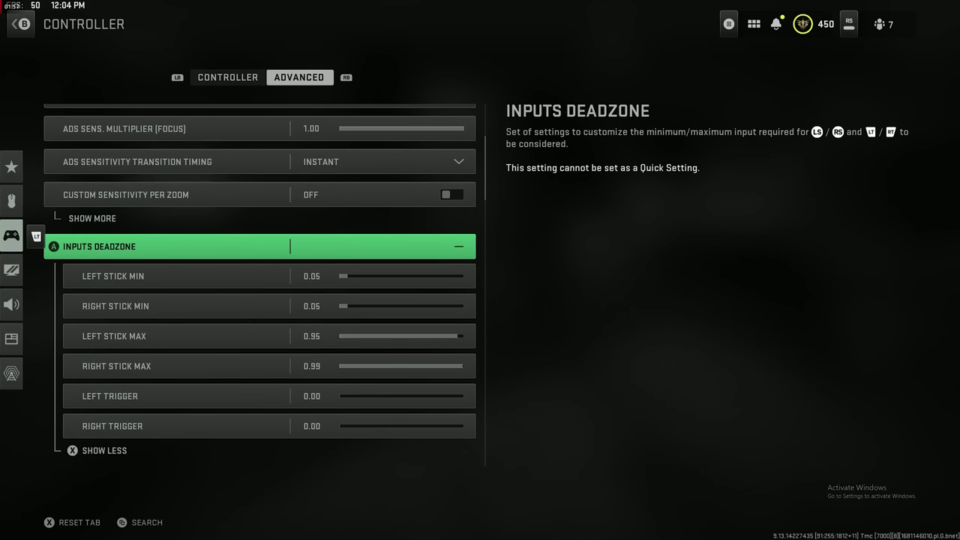
Step: Review the minimum and maximum deadzones of both sticks and the deadzones of both triggers, and collapse the group
key("Down")
key("Down")
key("Down")
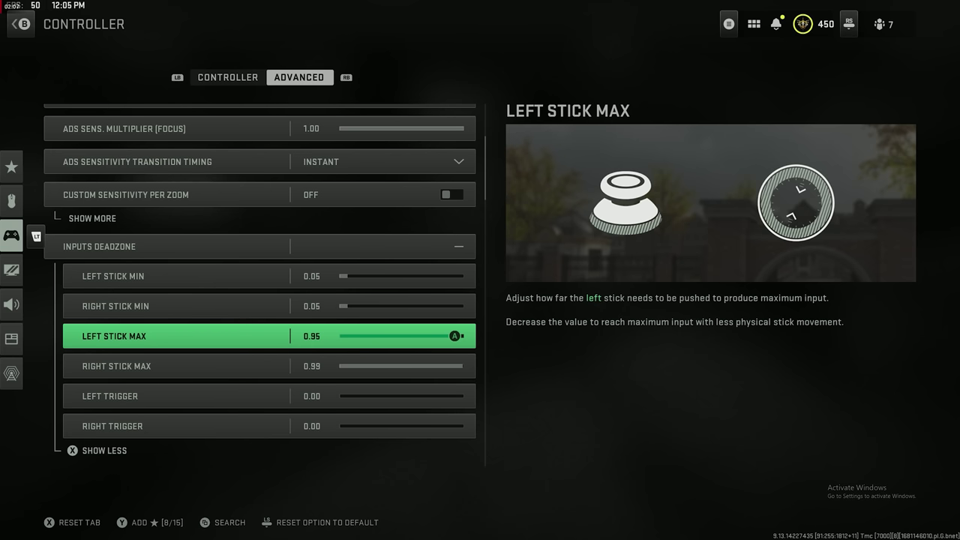
left_click(225, 306)
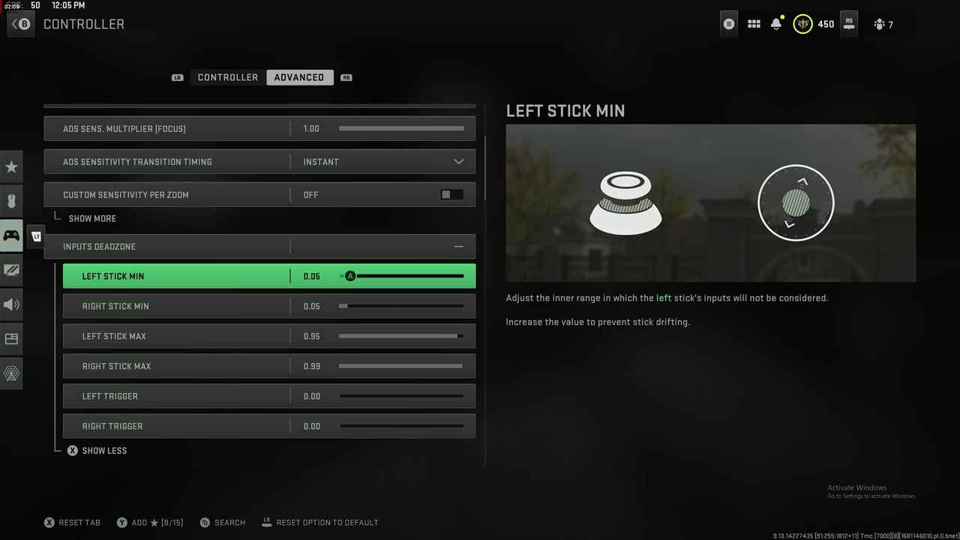
key("Down")
key("Up")
key("Down")
key("Up")
key("Down")
key("Down")
key("Down")
key("Down")
key("Down")
key("Up")
key("Down")
key("Up")
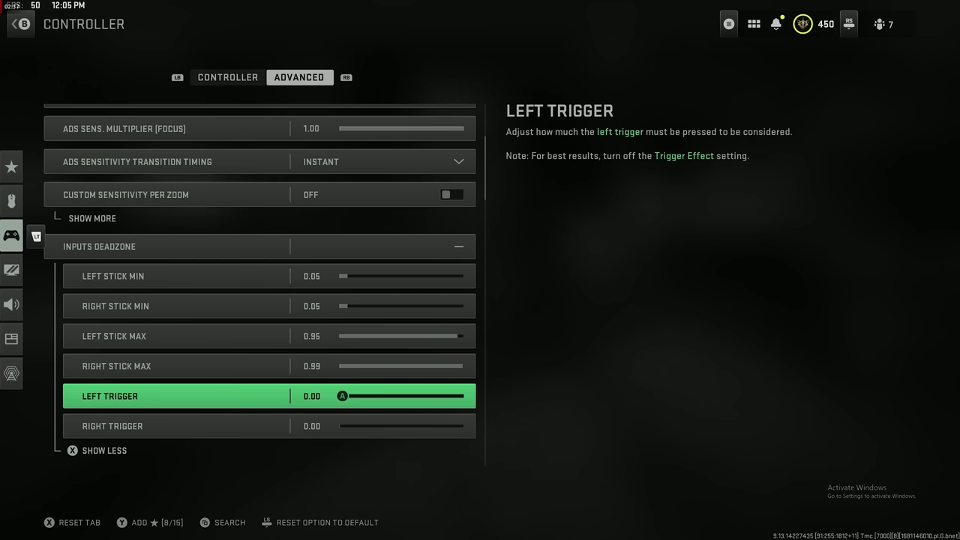
key("Down")
key("Up")
key("Down")
key("x")
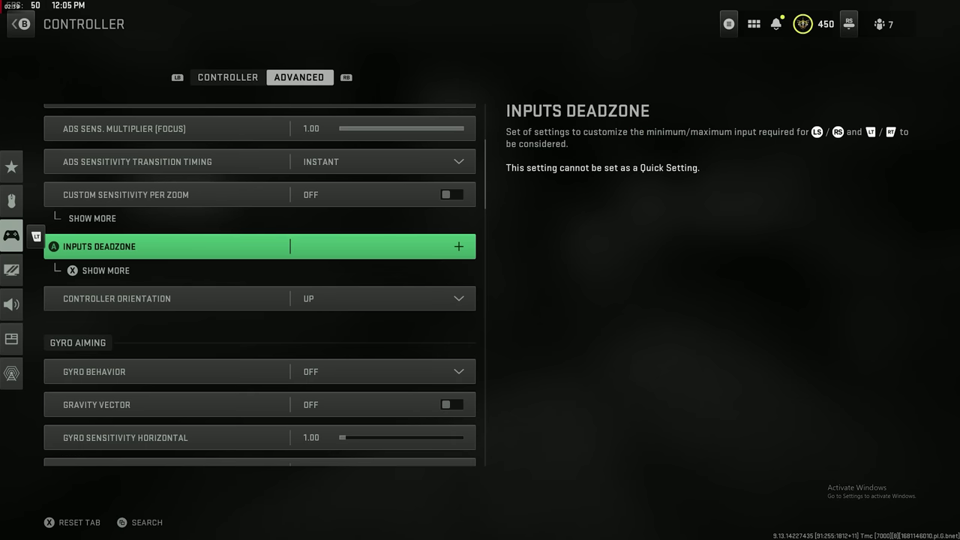
Step: Review the Gyro Aiming settings in the advanced controller options, from gyro behavior to flick stick activation
key("Down")
key("Down")
key("Up")
key("Down")
key("Down")
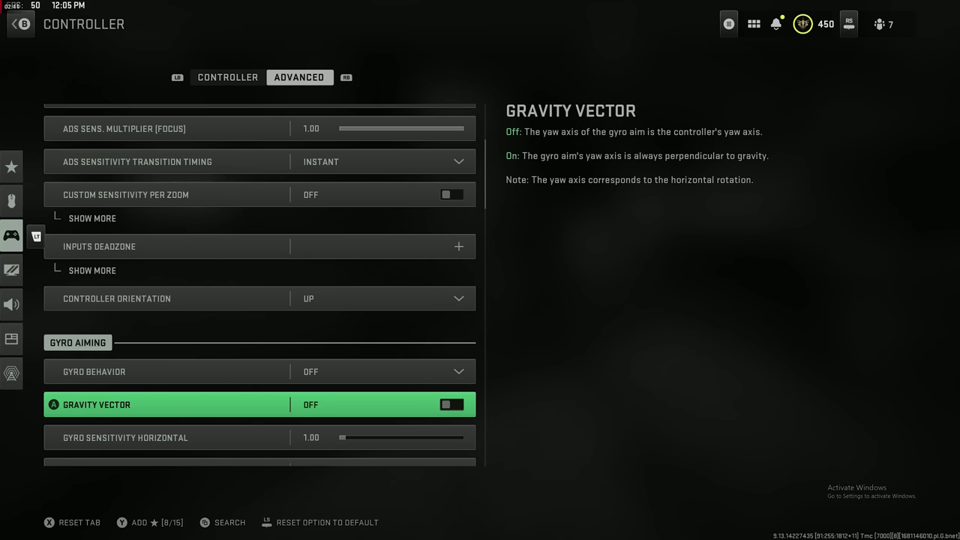
key("Down")
key("Up")
key("Down")
key("Down")
key("Down")
key("Down")
key("Down")
key("Down")
key("Down")
key("Down")
key("Down")
key("Down")
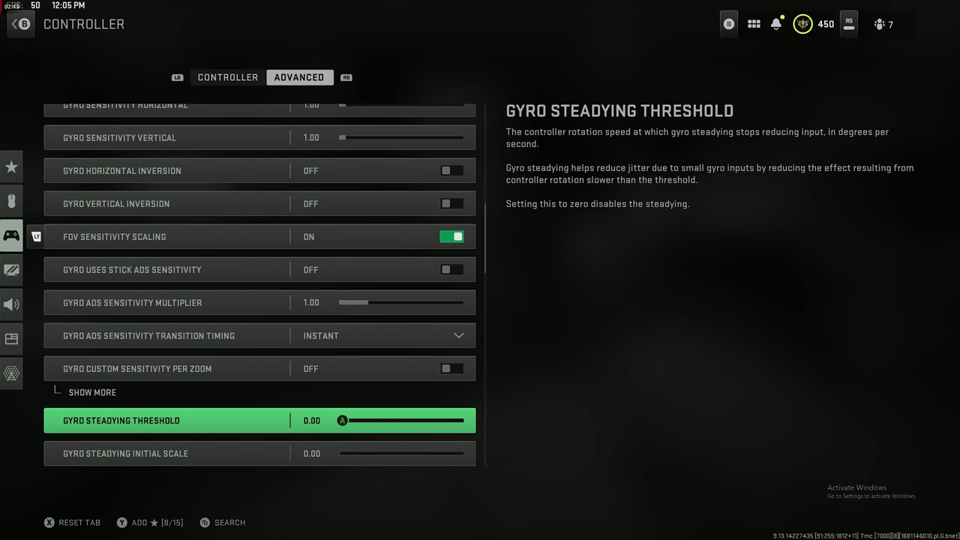
key("Down")
key("Down")
Step: Review the Movement Behaviors, including auto move forward, the mantle options, slide and dive, door bash and ledge hang
key("Down")
key("Down")
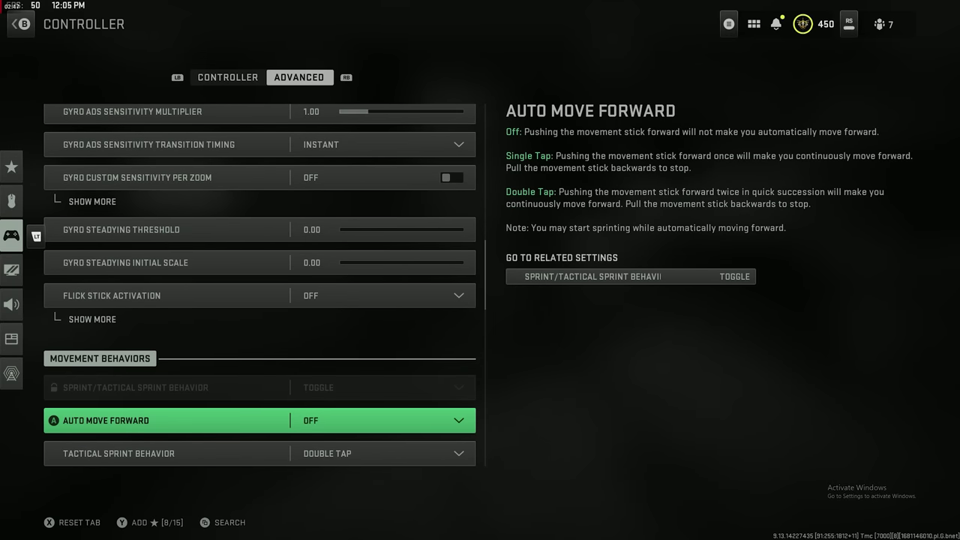
key("Down")
key("Down")
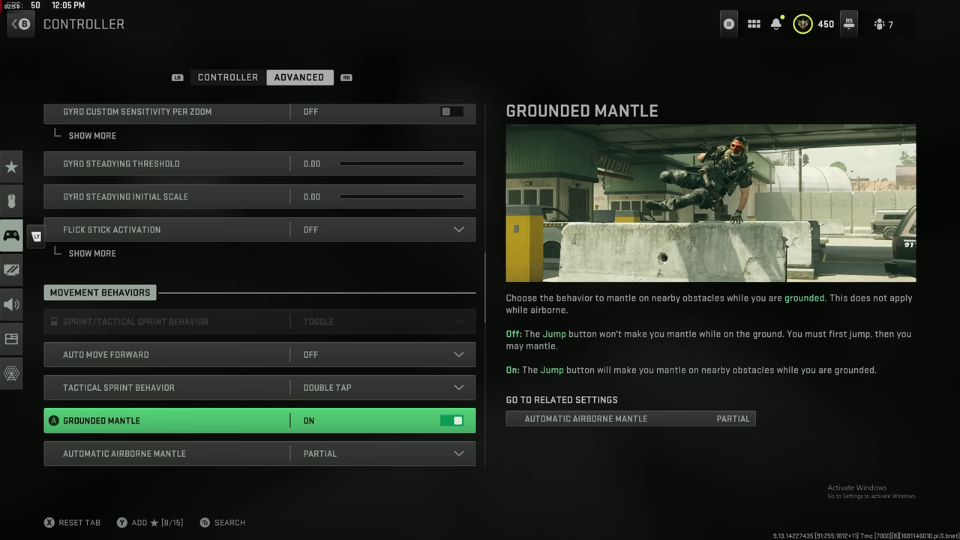
key("Down")
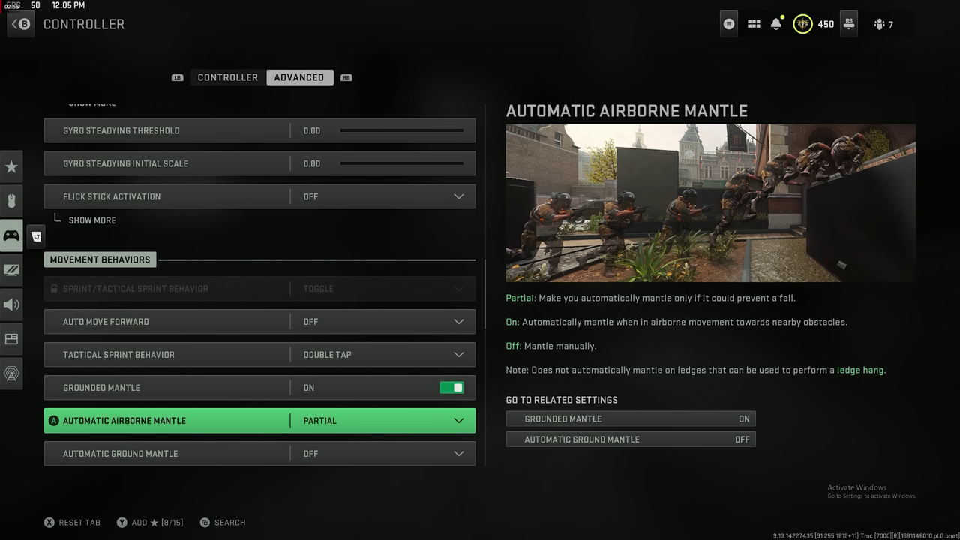
key("Down")
key("Down")
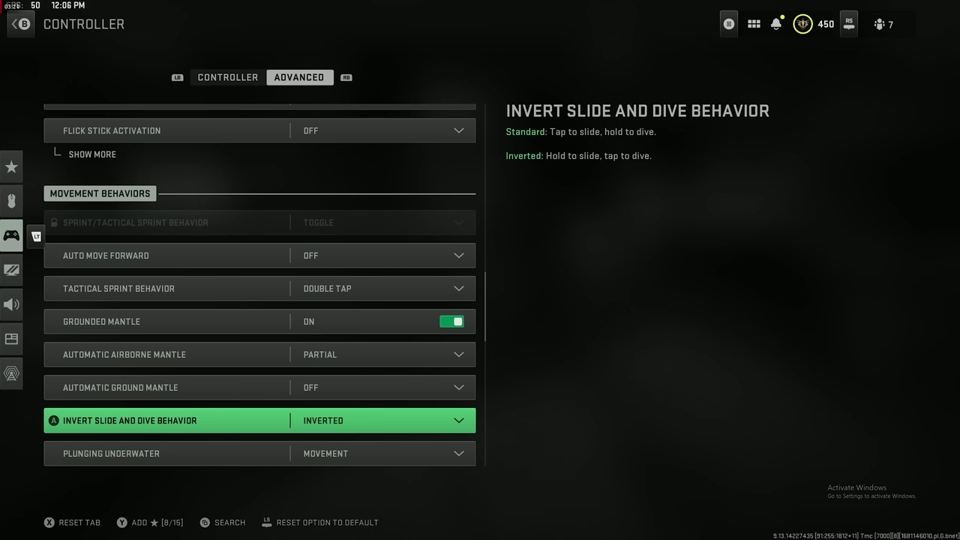
key("Down")
key("Down")
key("Down")
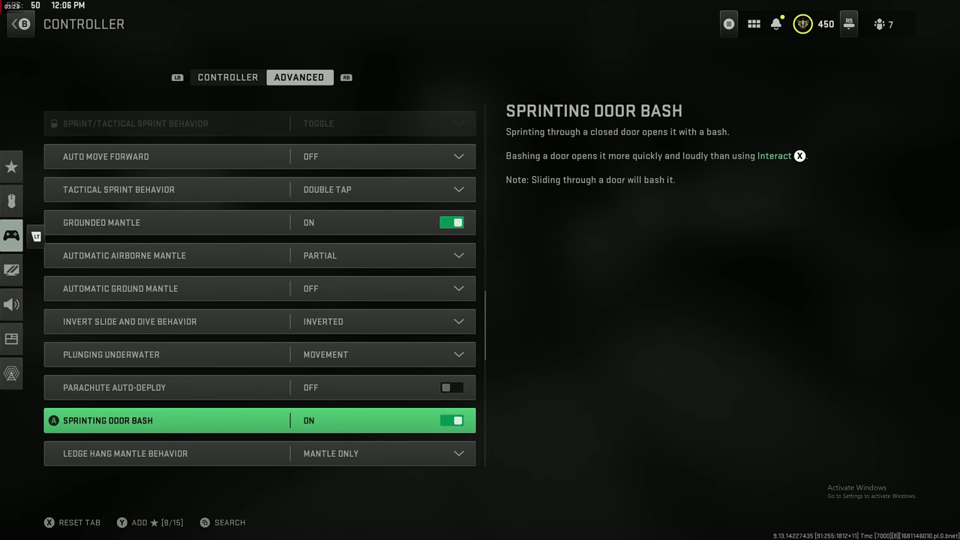
key("Down")
key("Down")
key("Up")
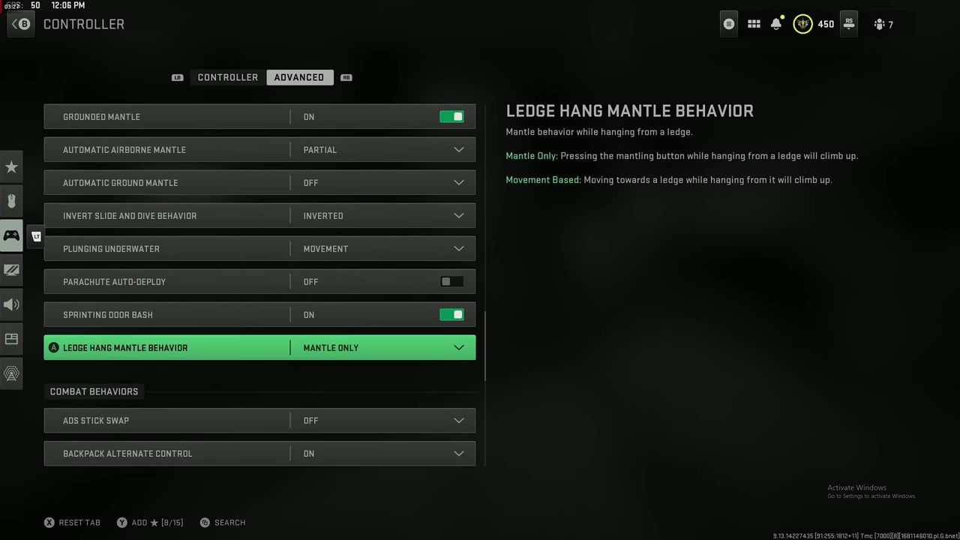
Step: Review the Combat Behaviors, including ADS stick swap, weapon mount exit, depleted ammo weapon switch and quick C4 detonation
key("Down")
key("Down")
key("Down")
key("Down")
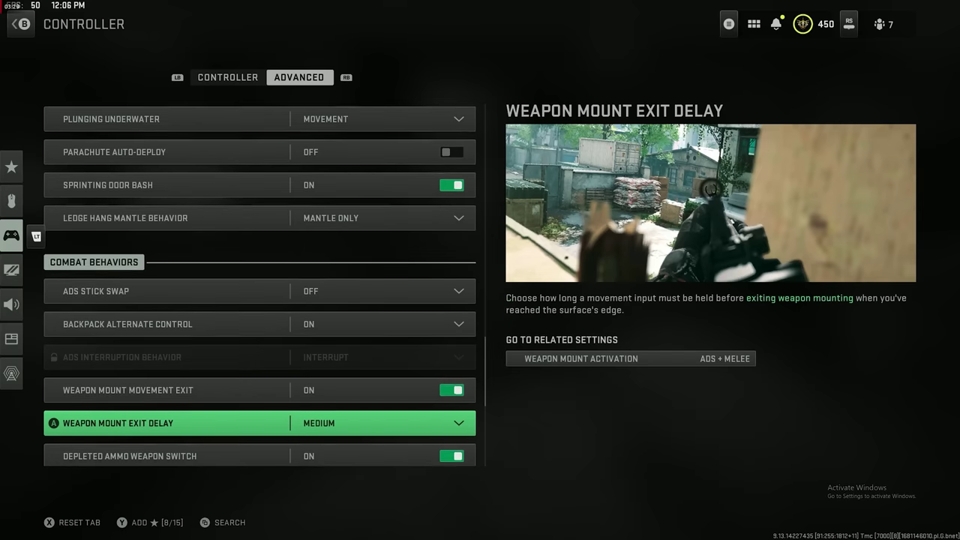
key("Down")
key("Down")
Step: Review the Vehicle Behaviors and Overlays Behaviors, including camera recenter, ping delays and scoreboard/map behavior
key("Down")
key("Down")
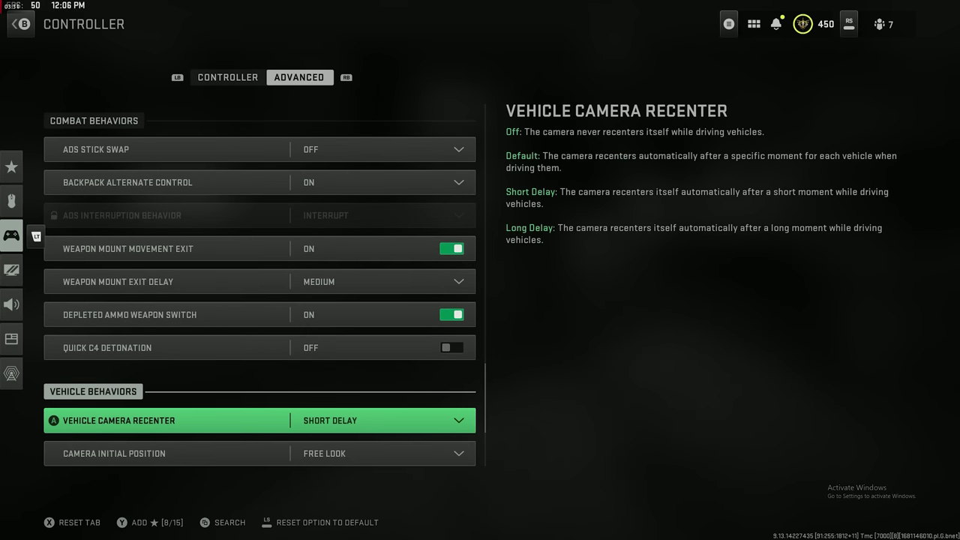
key("Down")
key("Down")
key("Down")
key("Down")
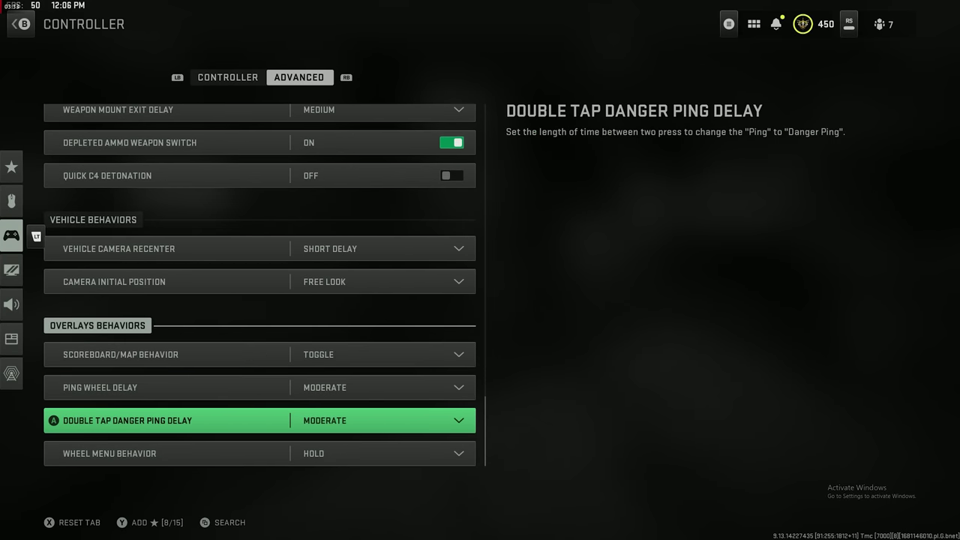
key("Up")
key("Up")
key("Up")
key("Up")
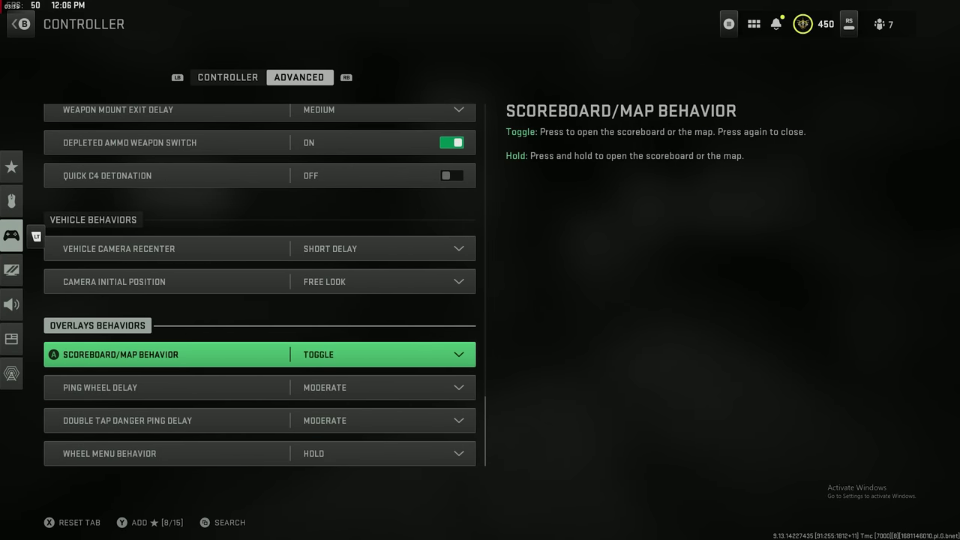
Step: Leave the controller settings and open the Graphics settings
key("Escape")
key("Down")
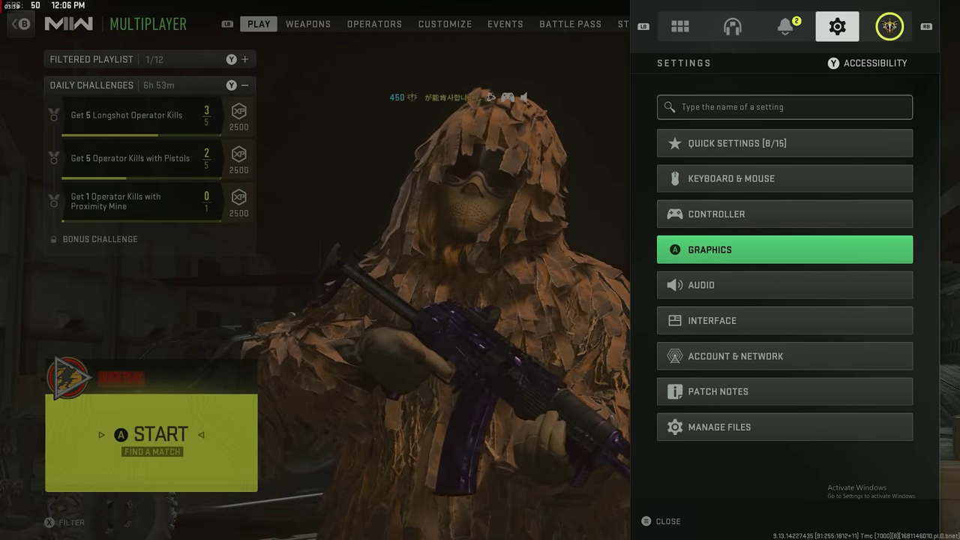
key("Return")
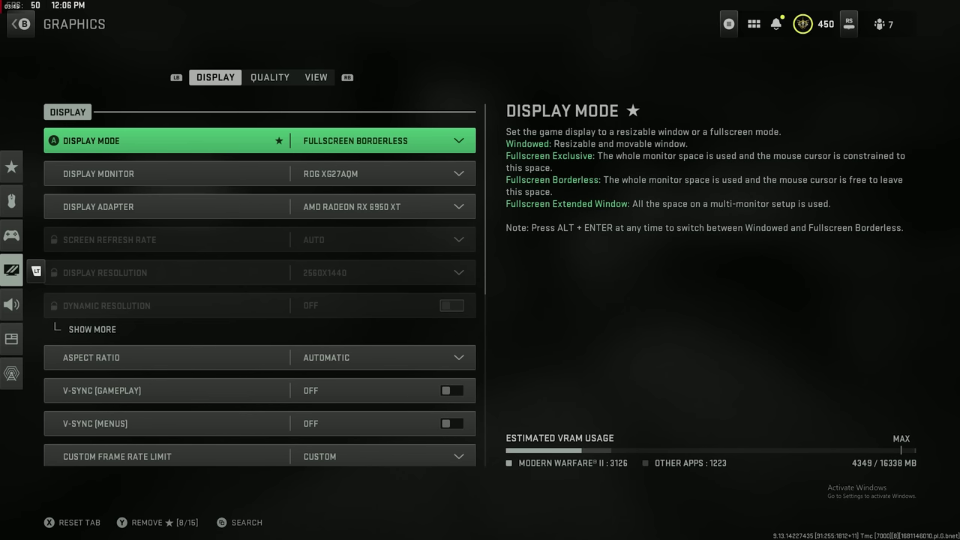
Step: Review the display settings, including display adapter, resolution, V-Sync, custom frame rate limit and display gamma
key("Down")
key("Down")
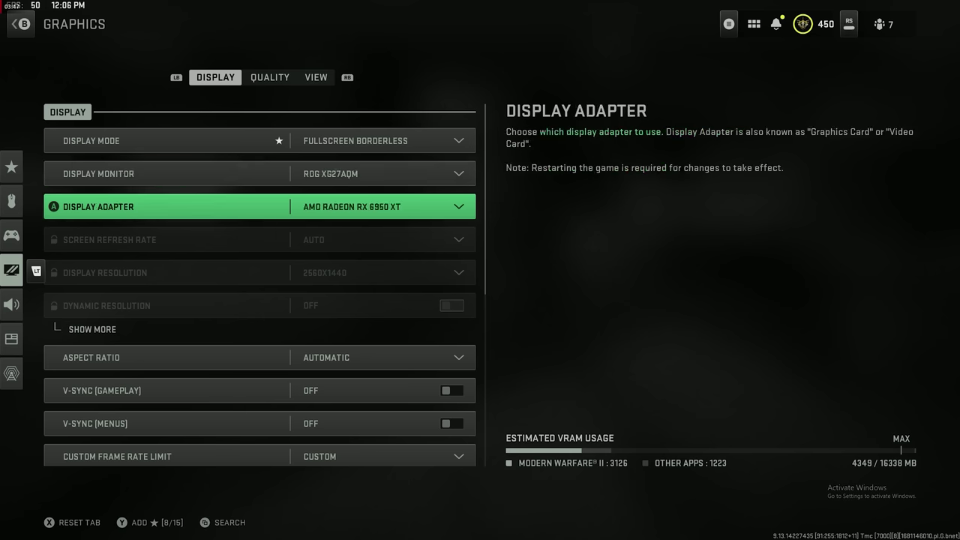
key("Down")
key("Up")
key("Up")
key("Down")
key("Down")
key("Down")
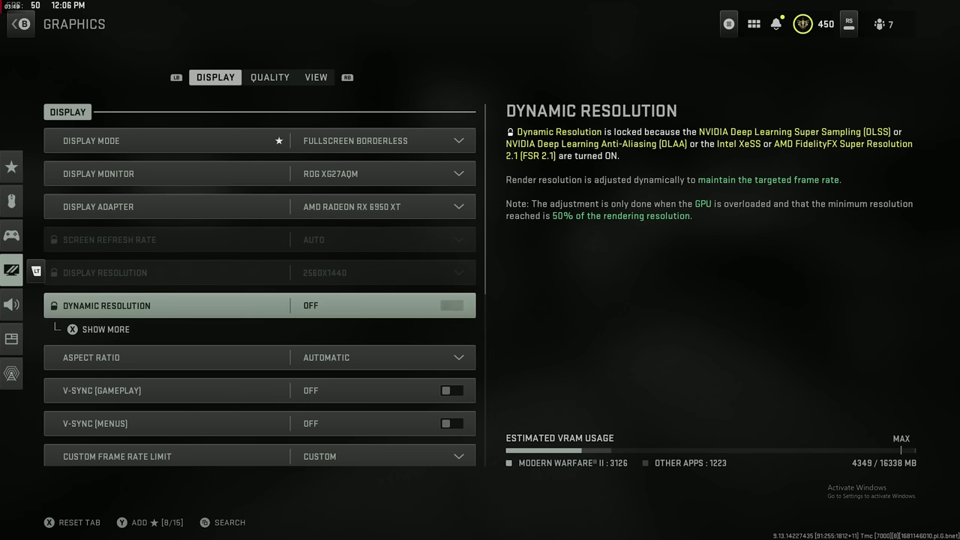
key("Down")
key("Down")
key("Down")
key("Down")
key("Down")
key("Down")
key("Down")
key("Down")
key("Down")
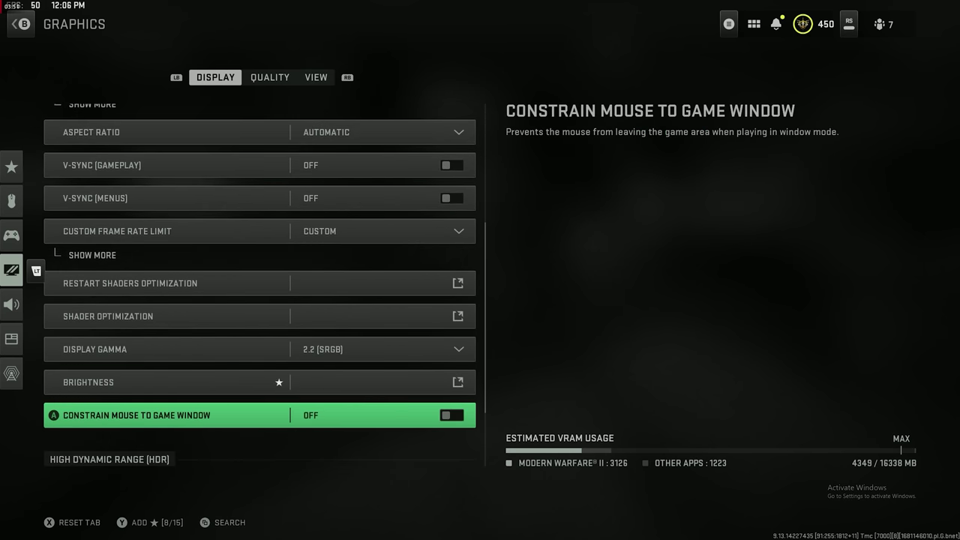
Step: Open the brightness setup, check its scale against the logo panels and return to the display settings
key("Up")
key("Up")
key("Down")
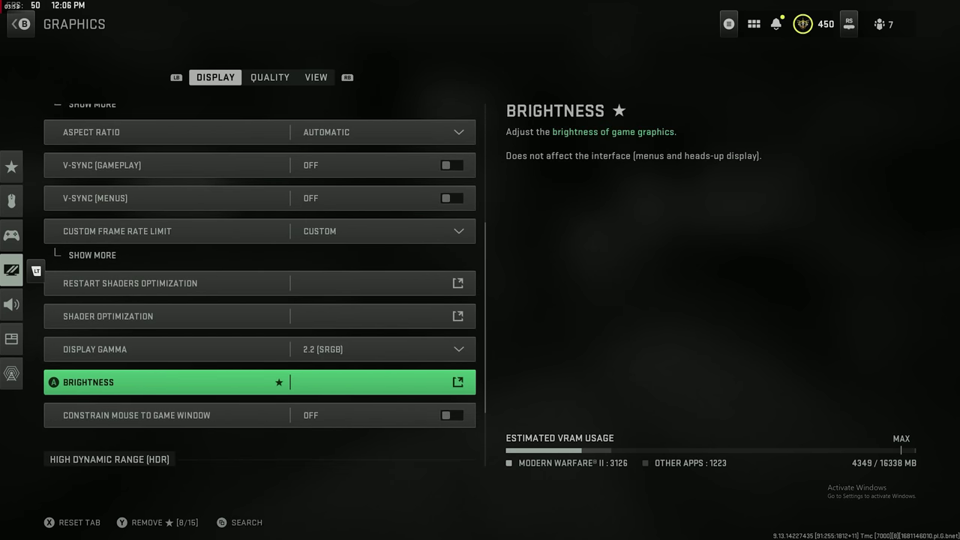
key("Return")
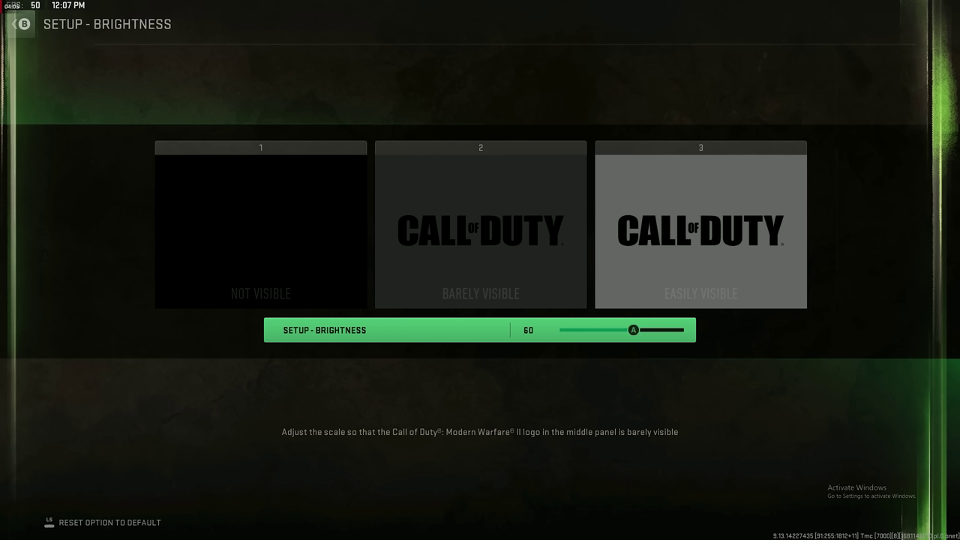
key("Return")
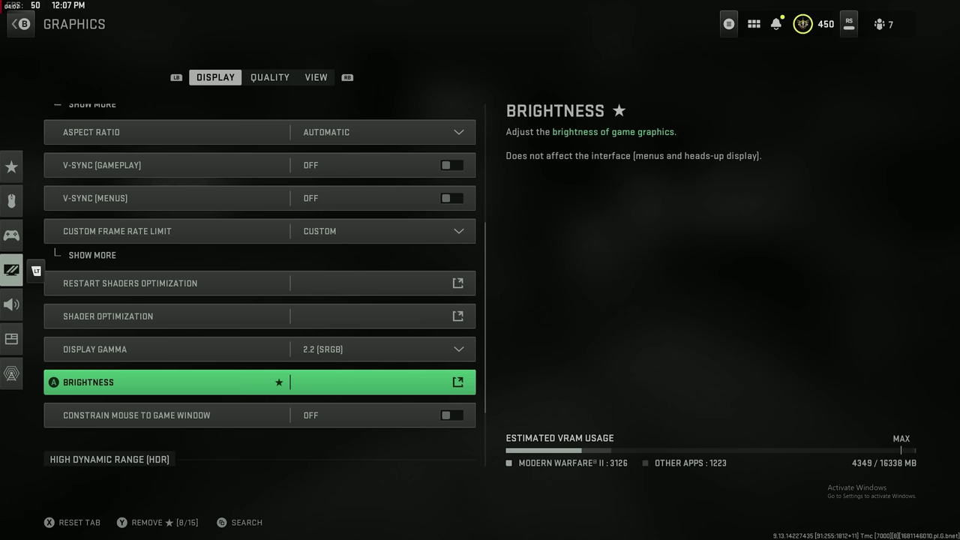
Step: Review the High Dynamic Range settings at the end of the display options
key("Down")
key("Down")
key("Down")
key("Down")
key("Down")
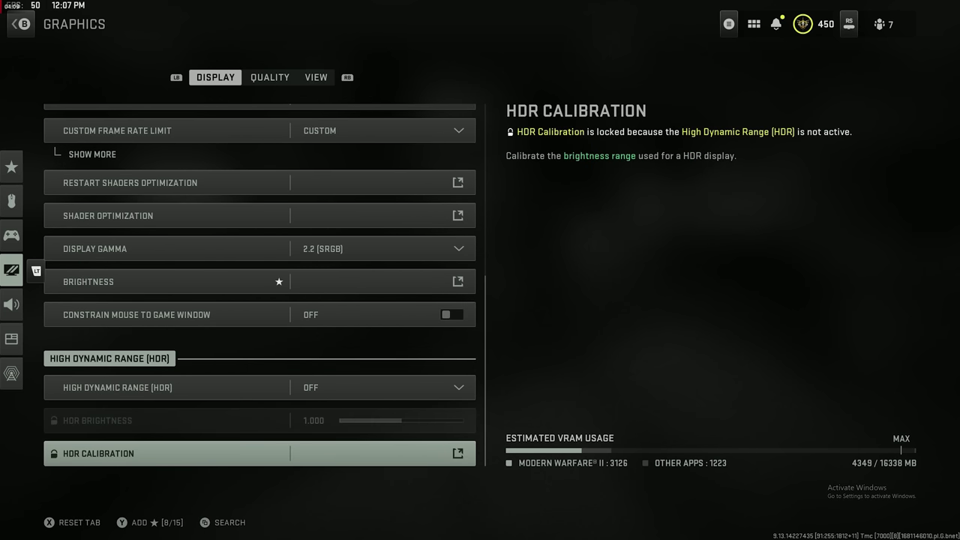
Step: Switch to the graphics quality settings and expand the Upscaling / Sharpening options
key("e")
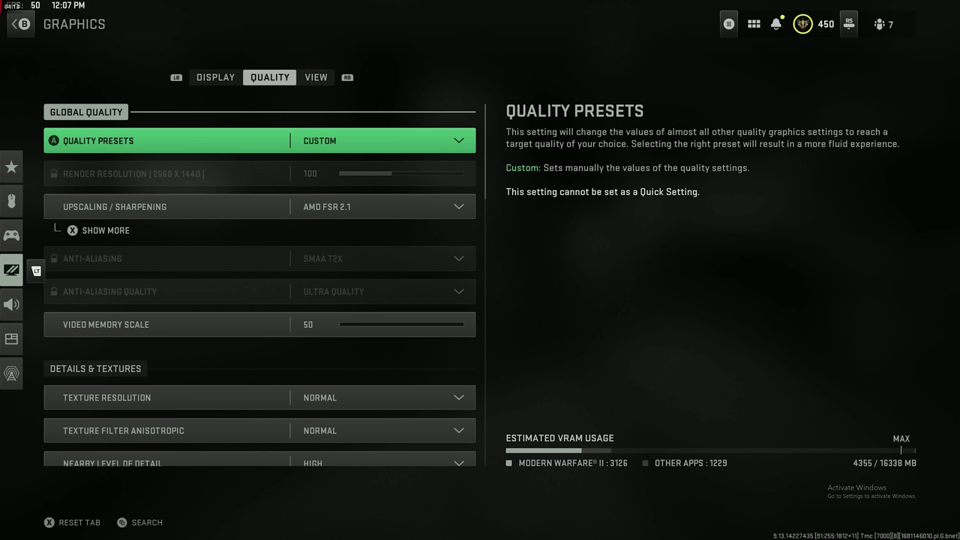
key("Down")
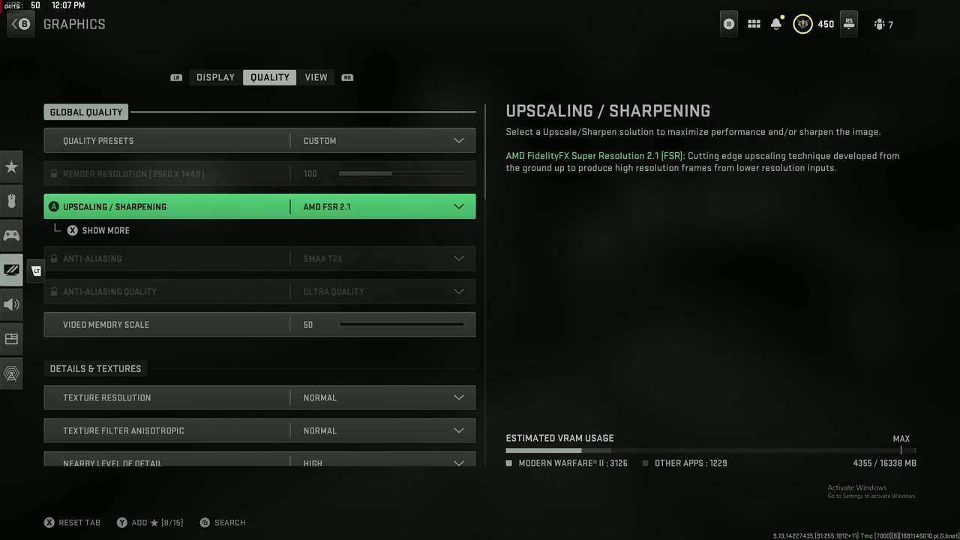
key("f")
Step: Compare the AMD FSR presets and choose Balanced
key("Down")
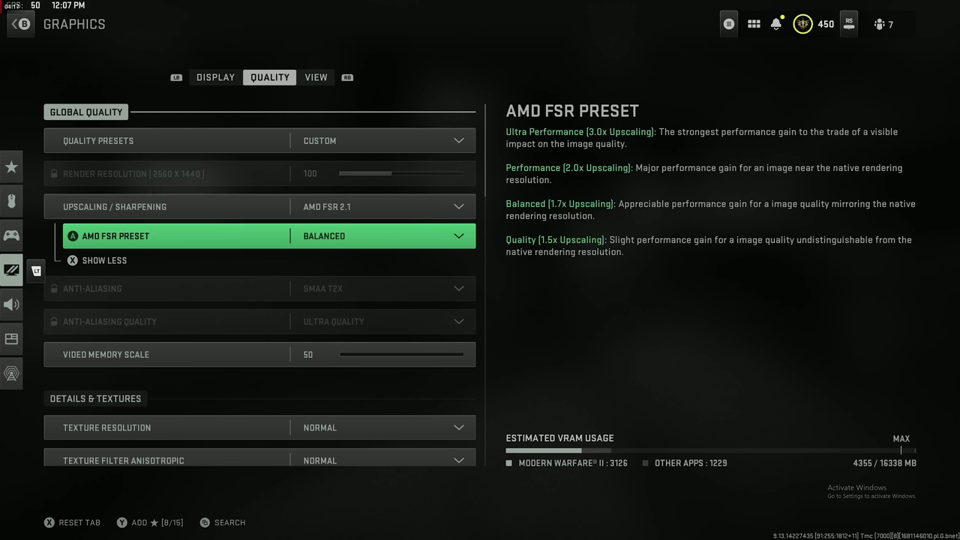
key("Return")
key("Down")
key("Up")
key("Down")
key("Up")
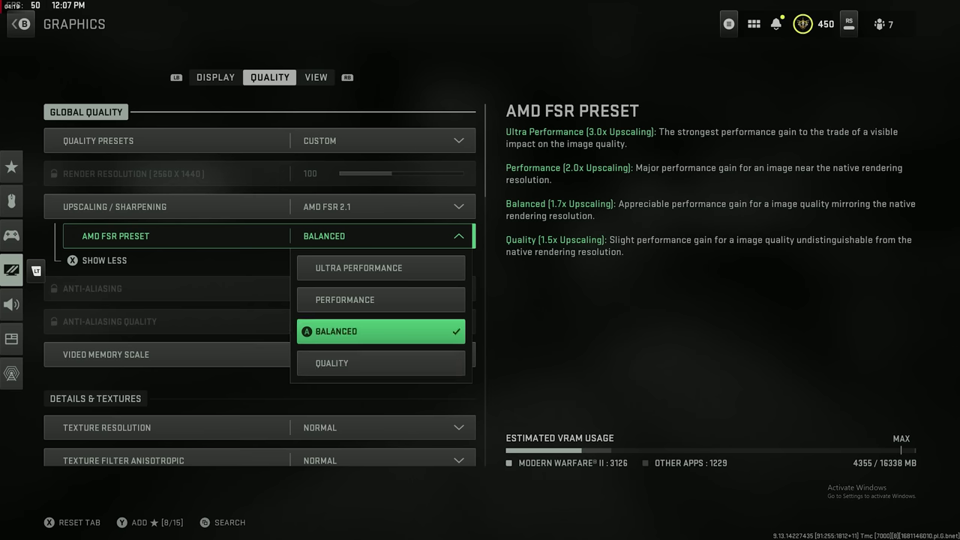
key("Down")
key("Up")
key("Return")
key("Up")
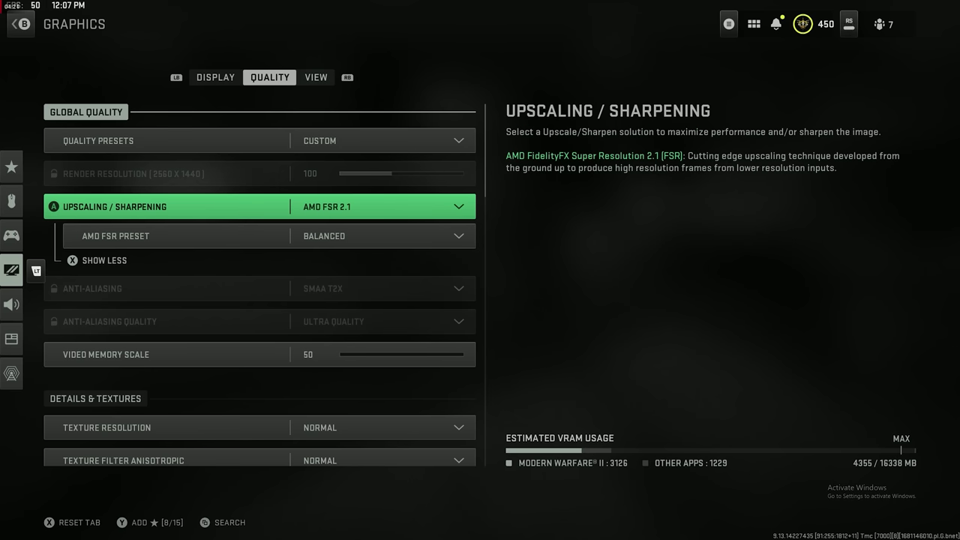
Step: Set Upscaling / Sharpening to Off and check the Render Resolution setting
key("Return")
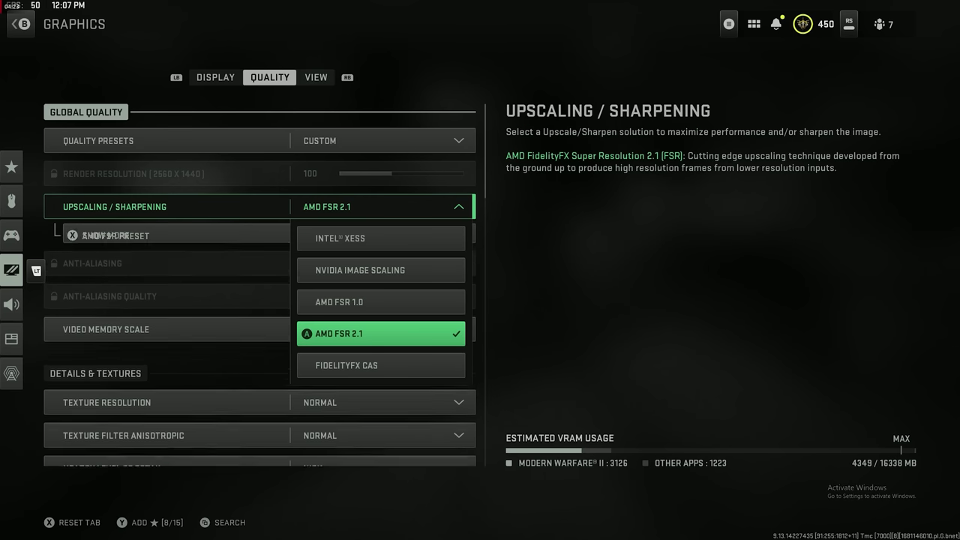
key("Down")
key("Down")
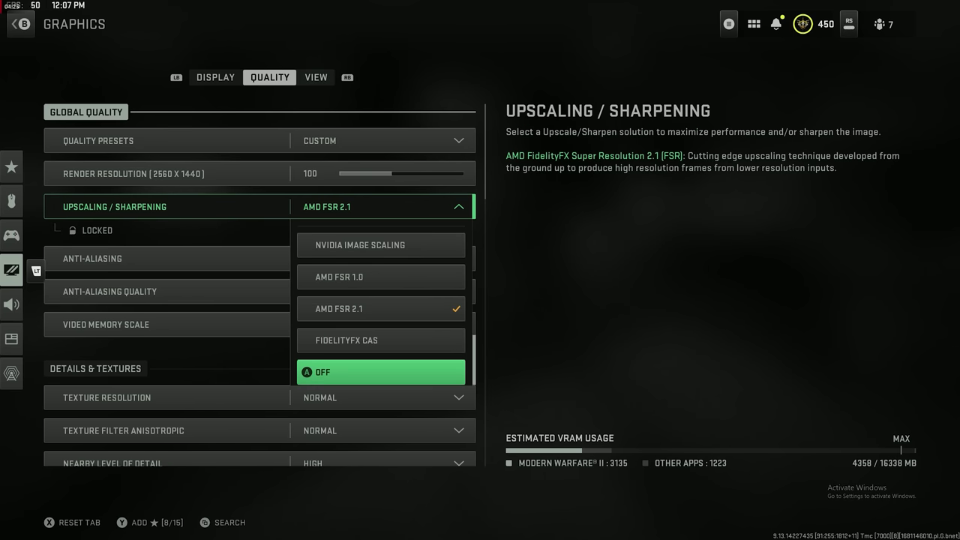
key("Return")
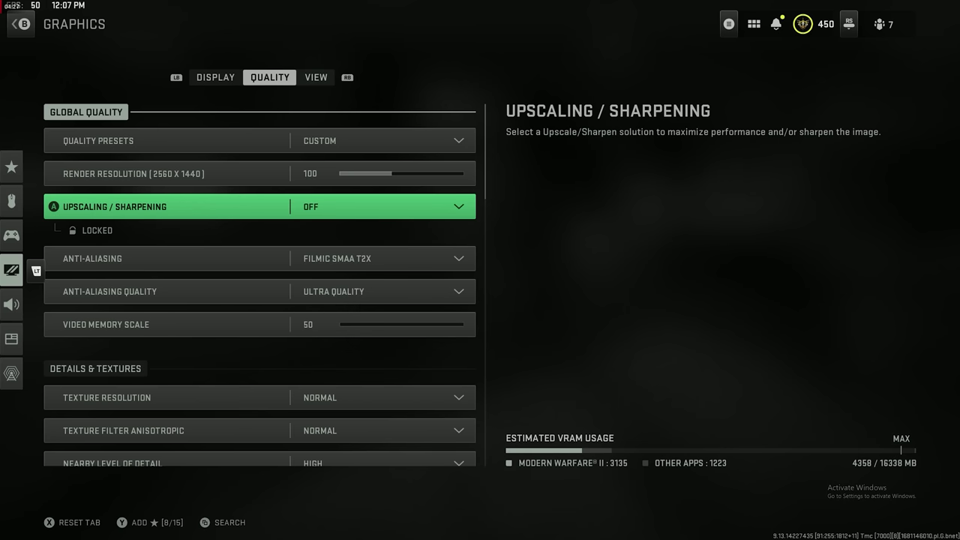
key("Up")
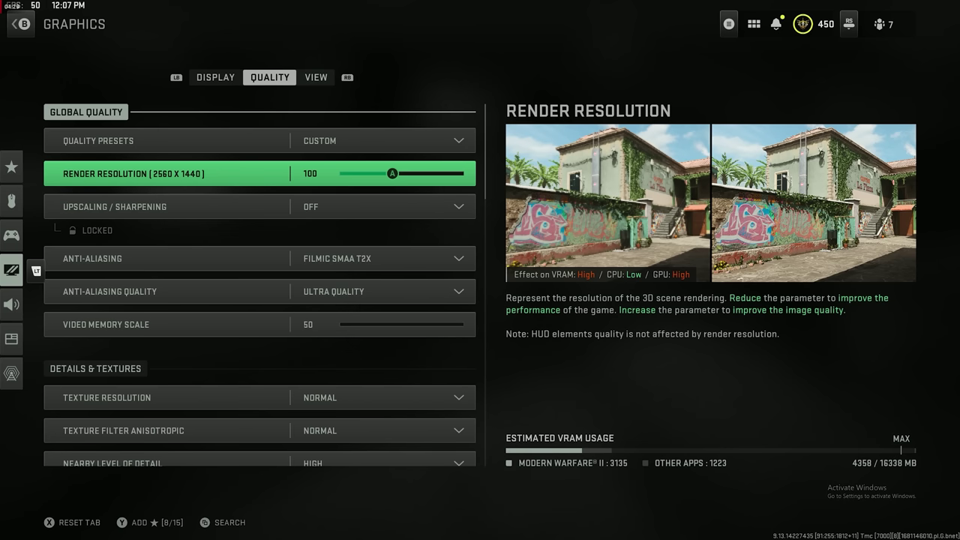
Step: Set Upscaling / Sharpening to AMD FSR 2.1
key("Down")
key("Return")
key("Up")
key("Up")
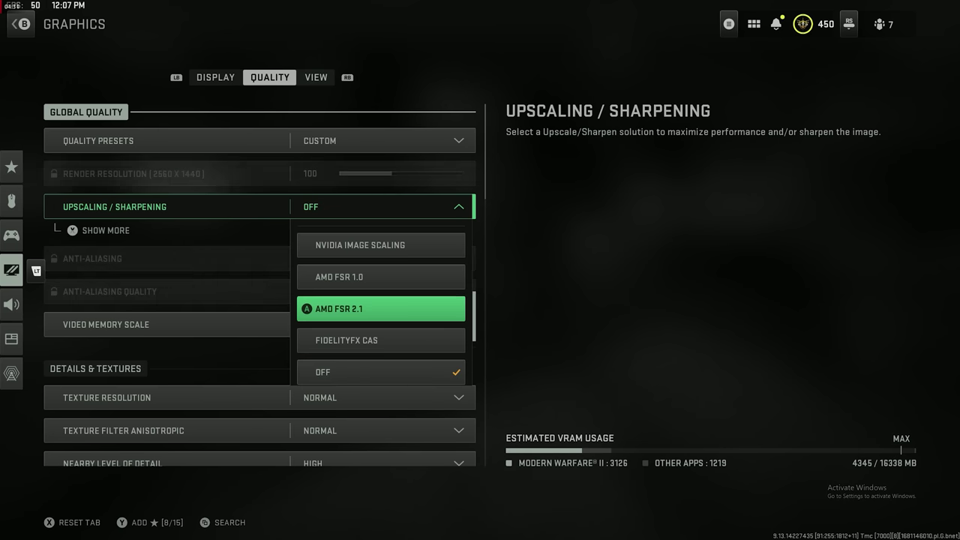
key("Return")
Step: Review the anti-aliasing, texture, level-of-detail, clutter and particle quality settings
key("Down")
key("Down")
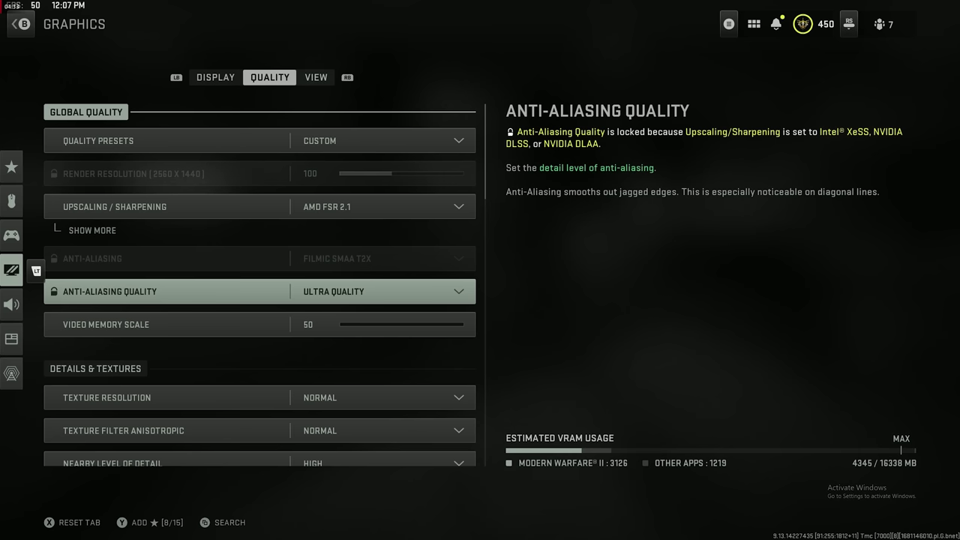
key("Down")
key("Down")
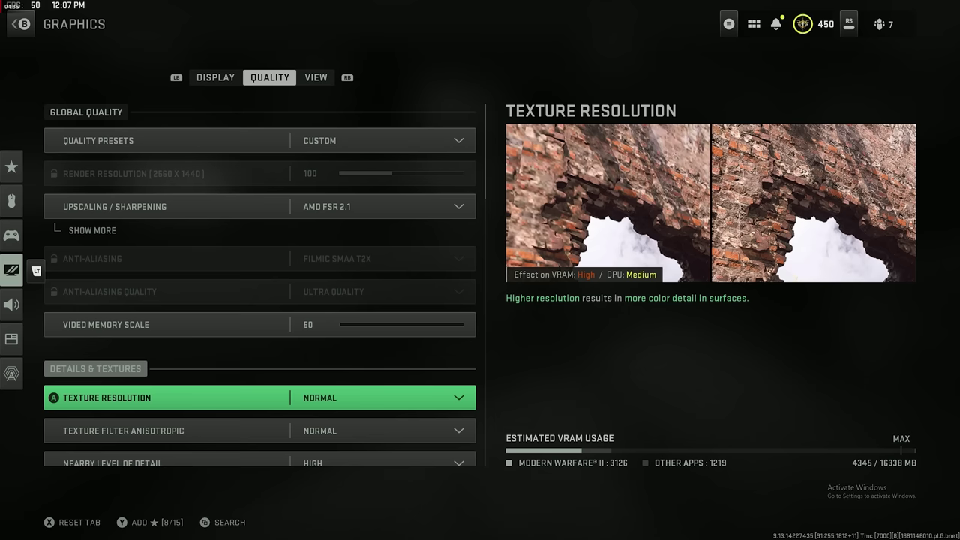
key("Down")
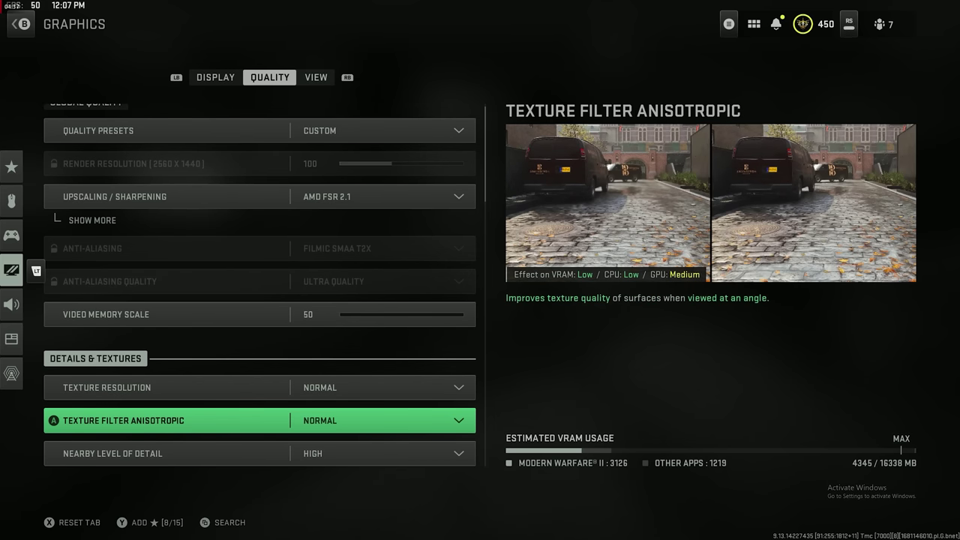
key("Down")
key("Down")
key("Down")
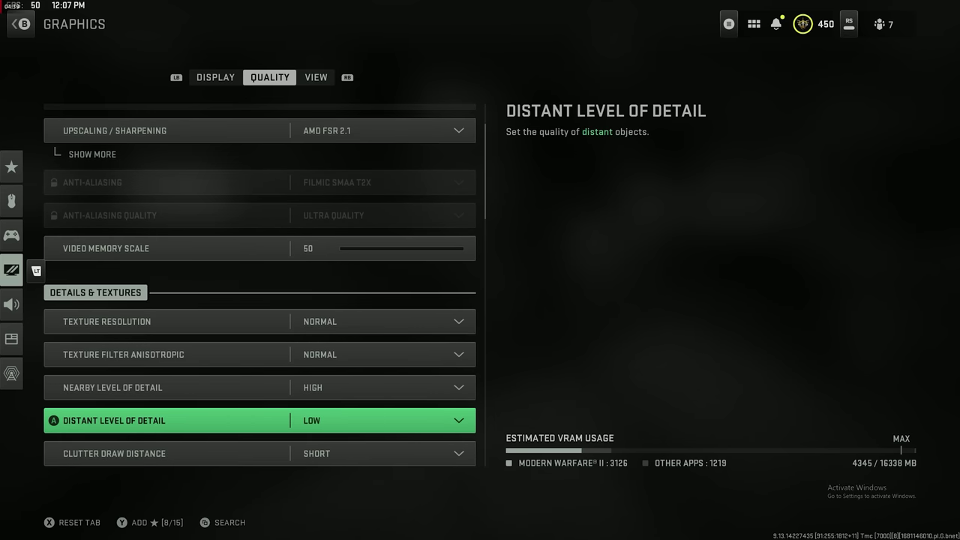
key("Down")
key("Down")
key("Down")
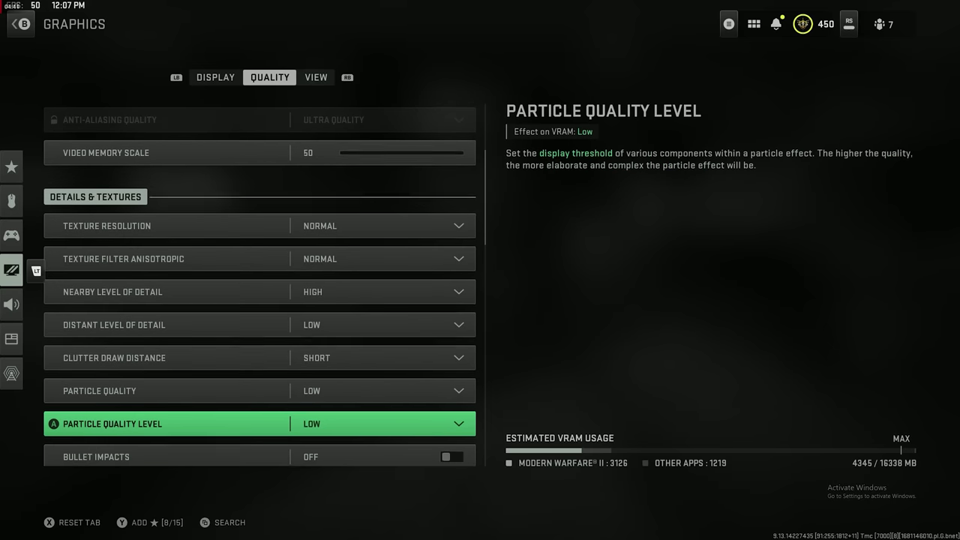
Step: Review the remaining Details & Textures settings, from Bullet Impacts to Water Caustics
key("Down")
key("Down")
key("Down")
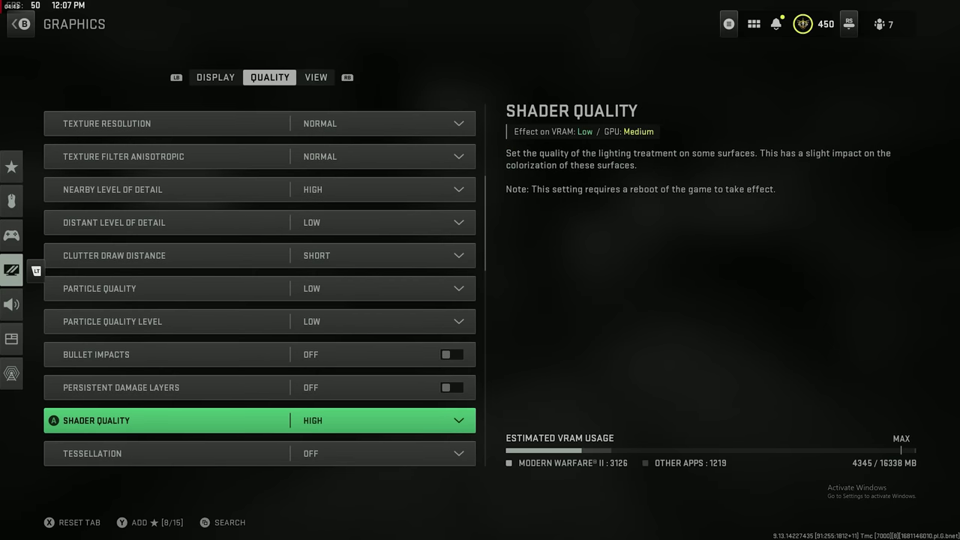
key("Down")
key("Down")
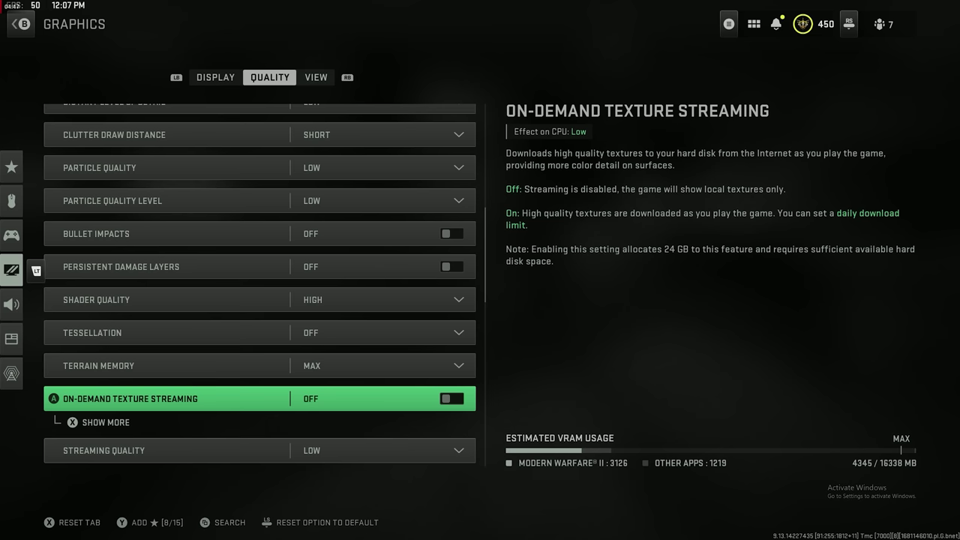
key("Down")
key("Down")
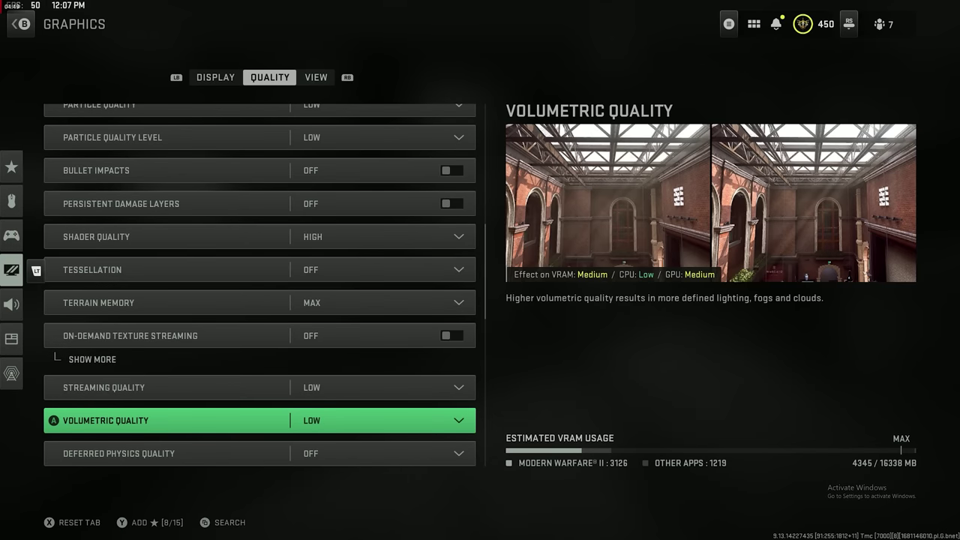
key("Down")
key("Down")
Step: Review the Shadow & Lighting settings, from Shadow Map Resolution to Weather Grid Volumes
key("Down")
key("Down")
key("Up")
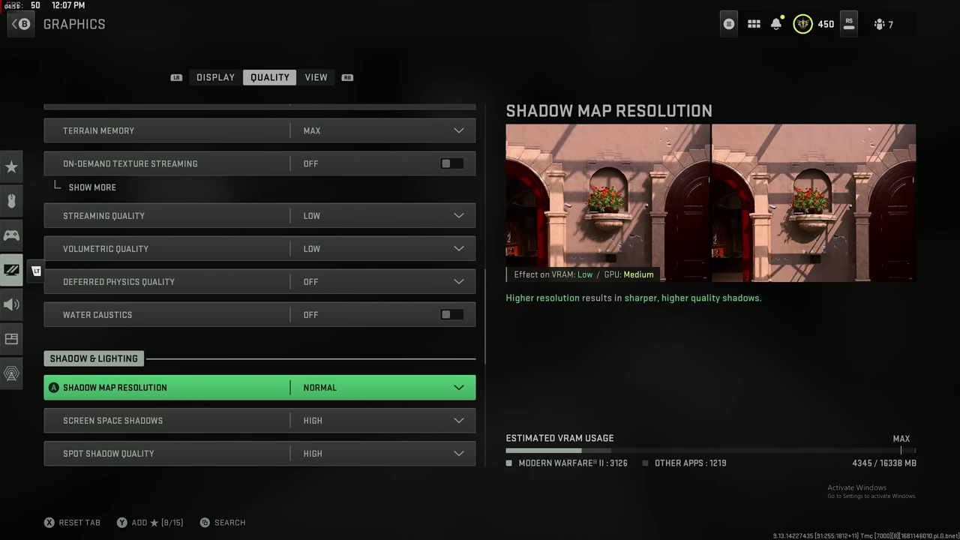
key("Down")
key("Down")
key("Down")
key("Down")
key("Down")
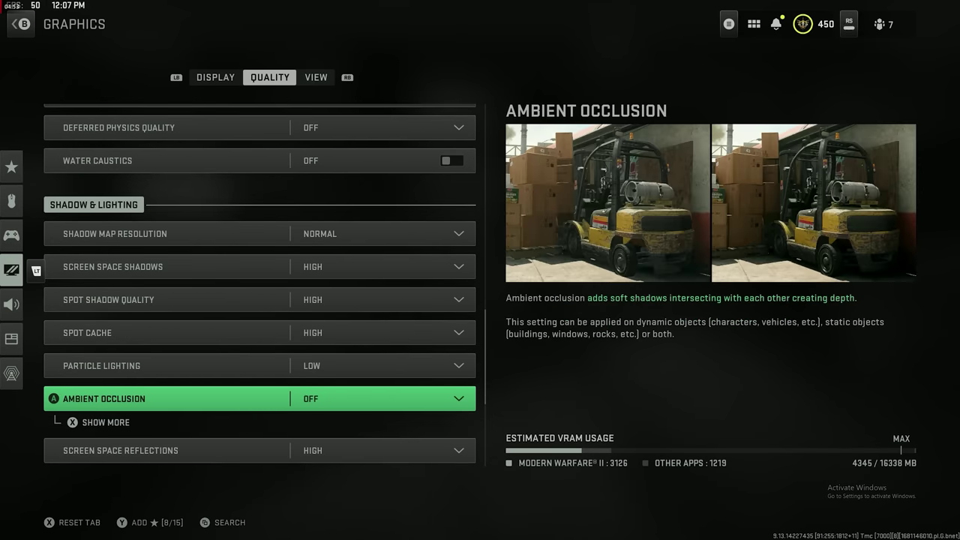
key("Down")
key("Down")
key("Down")
key("Down")
Step: Check the Post Processing Effects from Depth of Field to Film Grain, and switch to the View settings
key("Down")
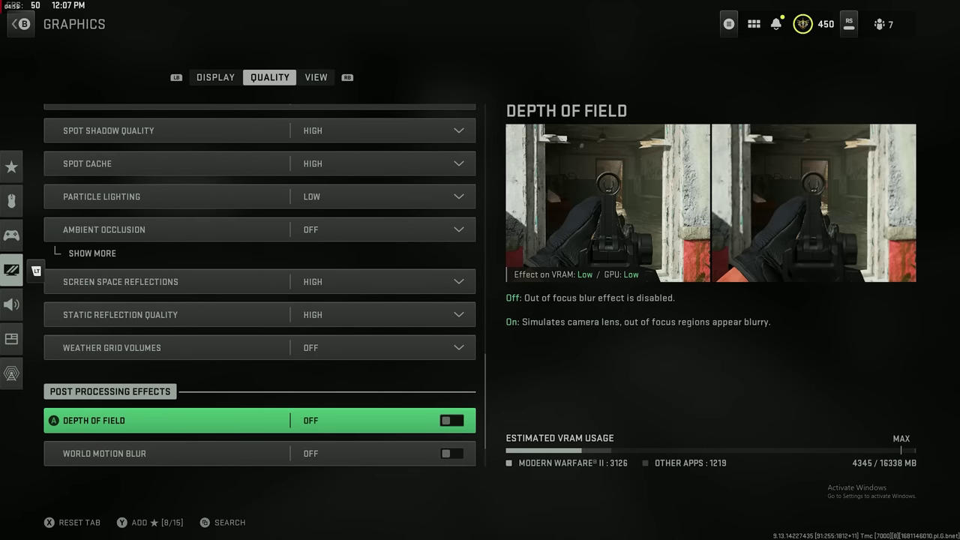
key("Down")
key("Up")
key("Up")
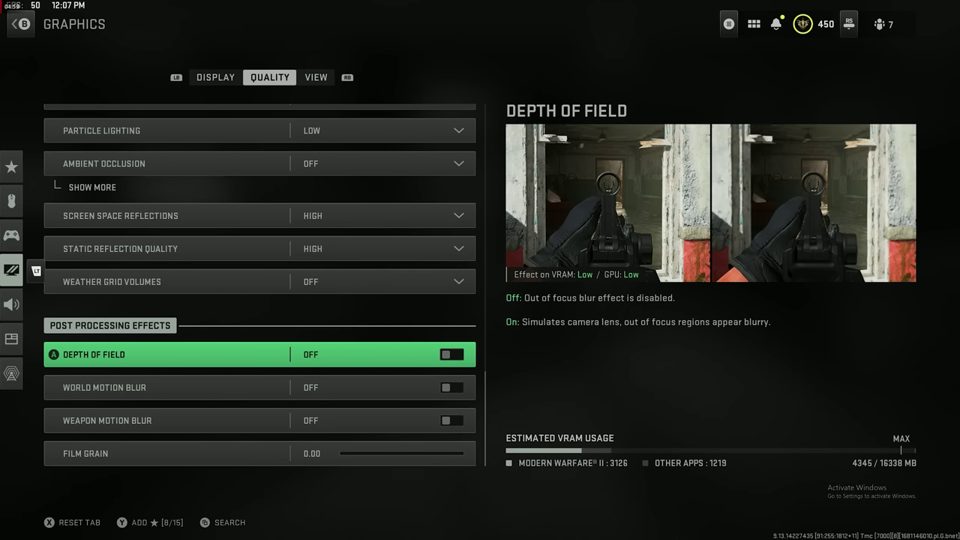
key("Down")
key("Down")
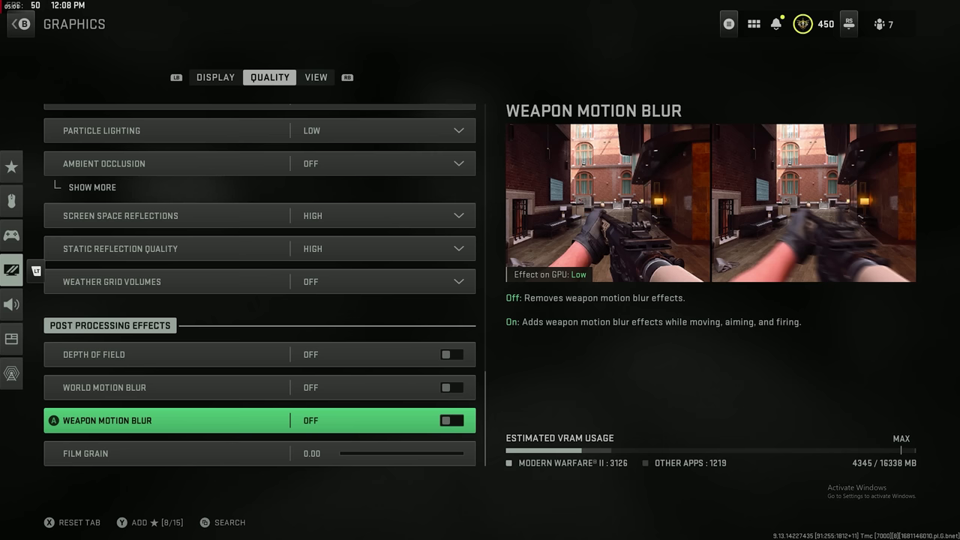
key("Down")
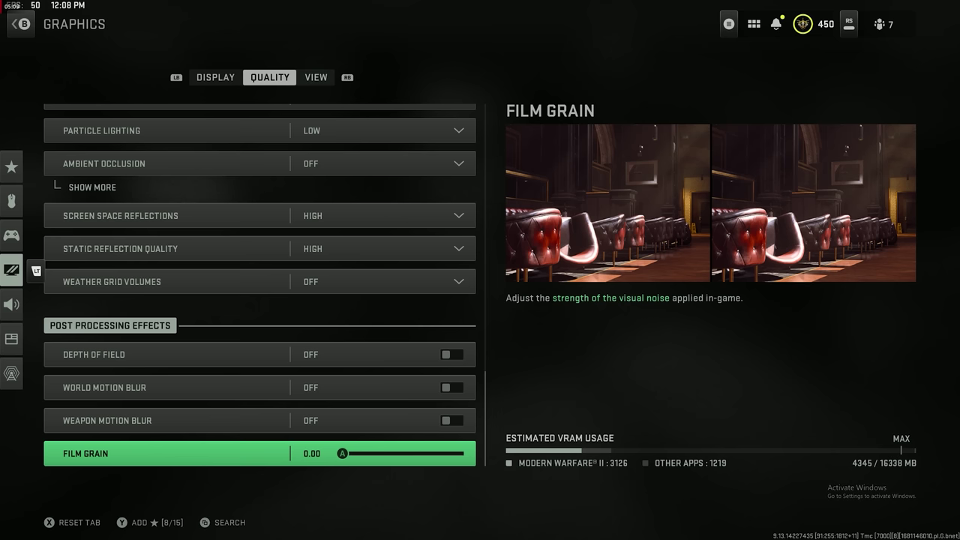
key("e")
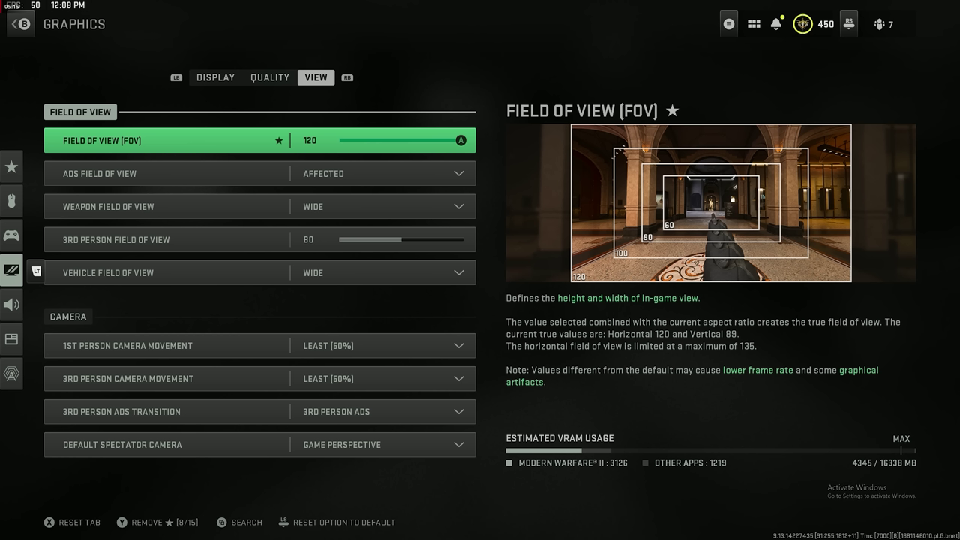
Step: Lower the Field of View (FOV) to 103
key("Left")
key("Left")
key("Left")
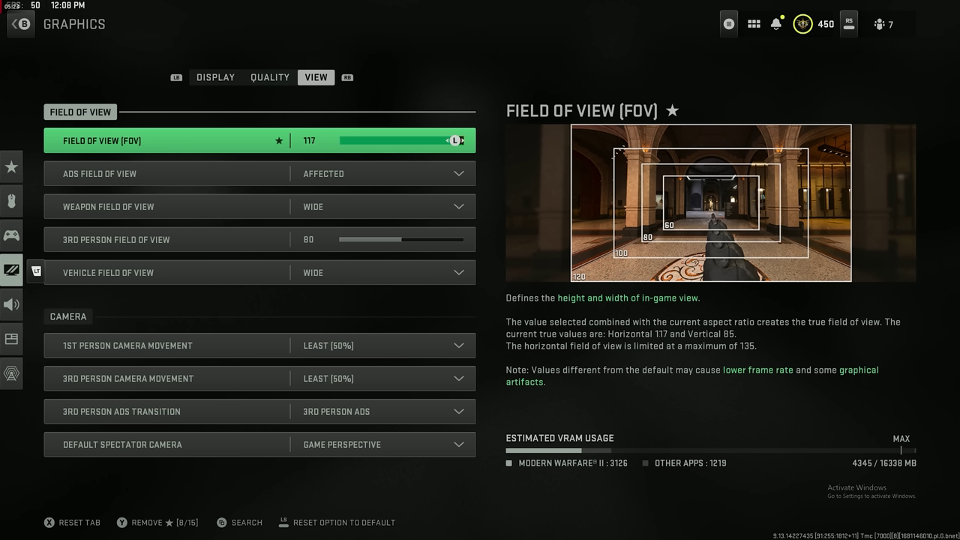
key("Left")
key("Left")
key("Left")
key("Left")
key("Left")
key("Left")
key("Left")
key("Left")
key("Left")
key("Left")
key("Left")
key("Left")
key("Left")
key("Left")
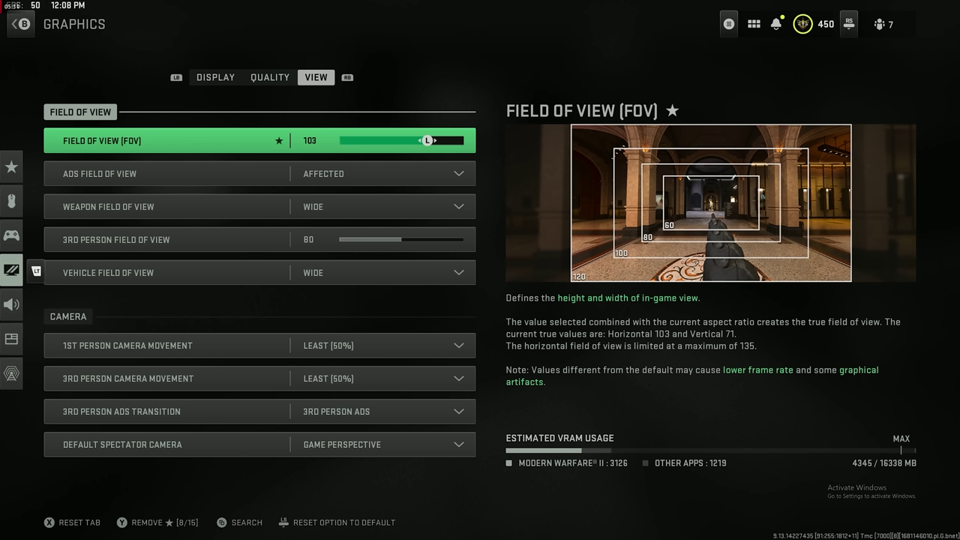
Step: Try Field of View values slightly above 103 and raise the setting to 120
key("Right")
key("Right")
key("Left")
key("Left")
key("Right")
key("Right")
key("Right")
key("Right")
key("Right")
key("Right")
key("Right")
key("Right")
key("Right")
key("Right")
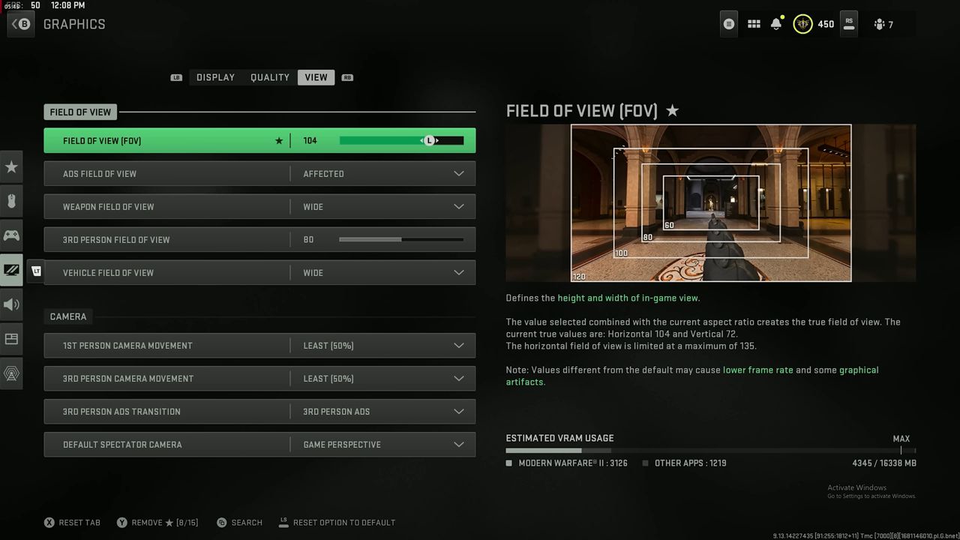
key("Right")
key("Right")
key("Right")
key("Right")
key("Right")
key("Right")
key("Right")
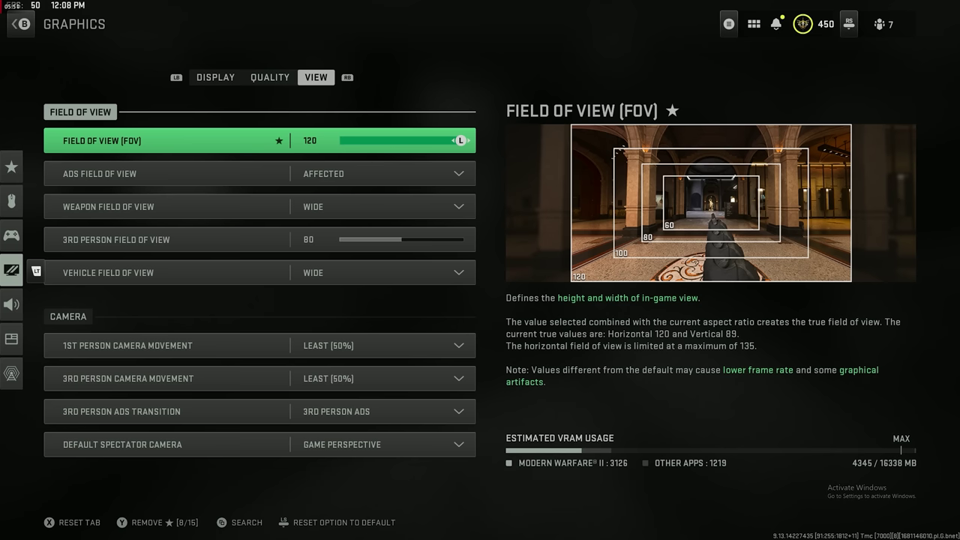
Step: Review the ADS, weapon, 3rd person and vehicle field of view settings and the Camera settings
key("Down")
key("Down")
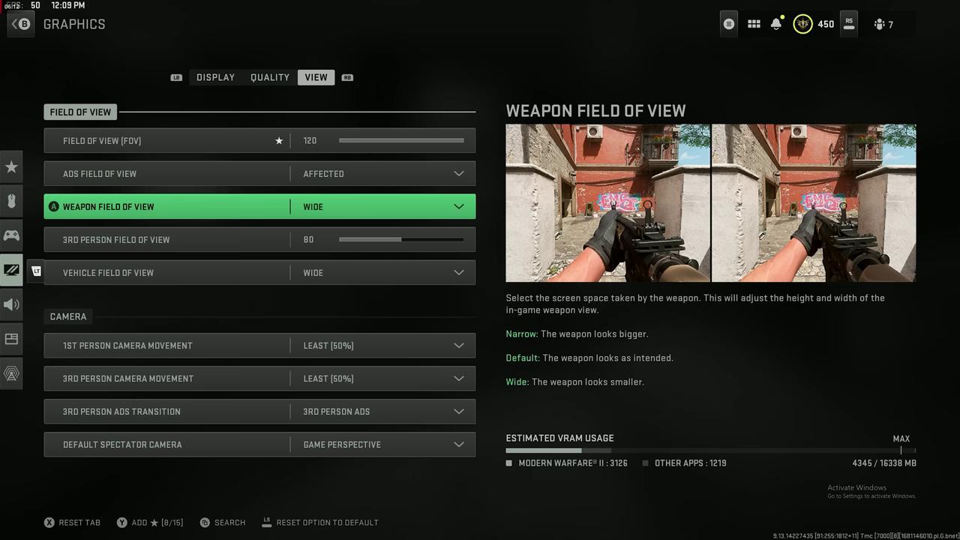
key("Down")
key("Down")
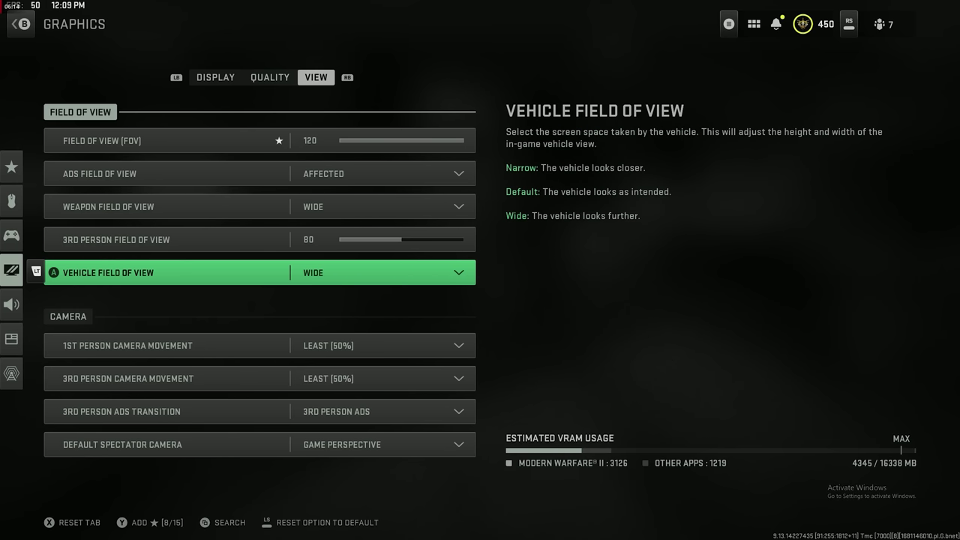
key("Down")
key("Up")
key("Up")
key("Down")
key("Down")
key("Down")
key("Down")
key("Down")
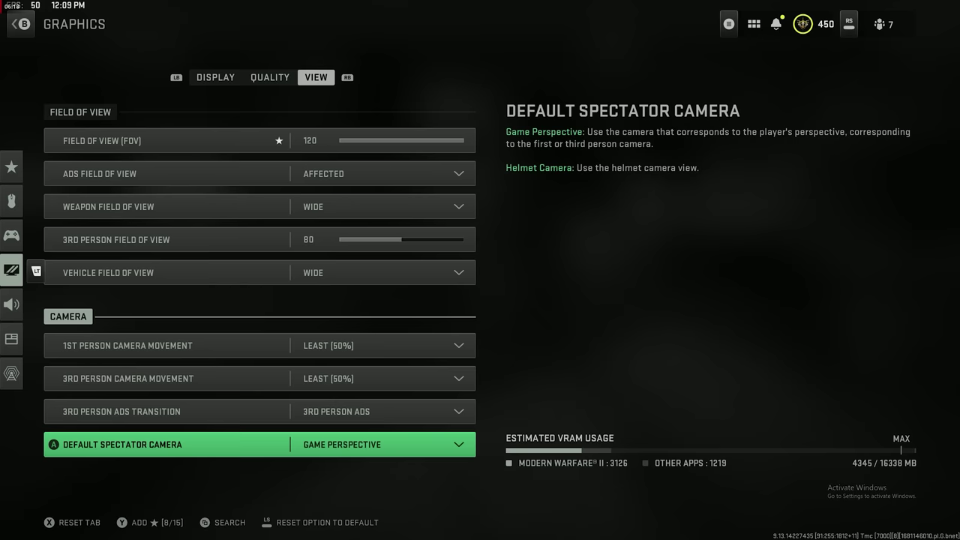
Step: Compare the 1st Person Camera Movement options and choose Least (50%)
key("Up")
key("Up")
key("Up")
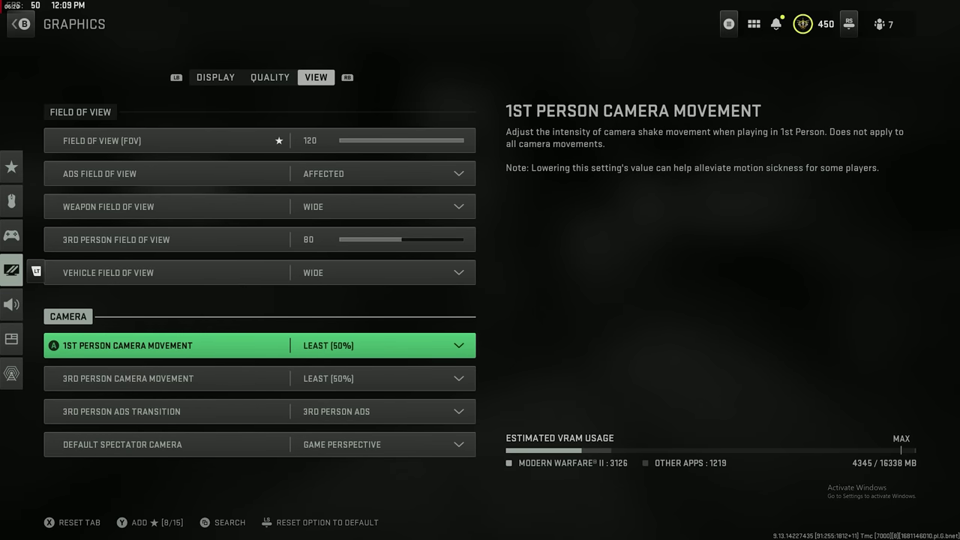
key("Return")
key("Escape")
key("Down")
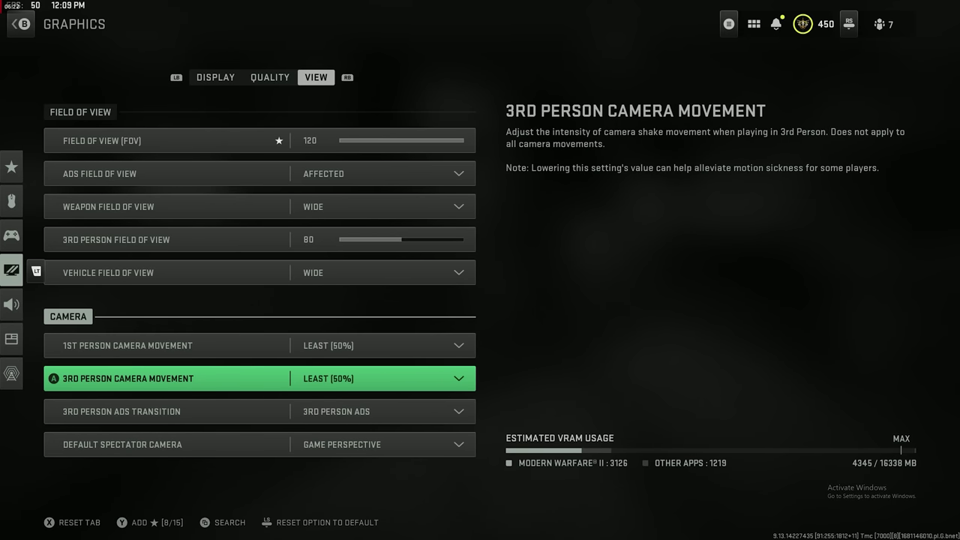
key("Up")
key("Down")
key("Up")
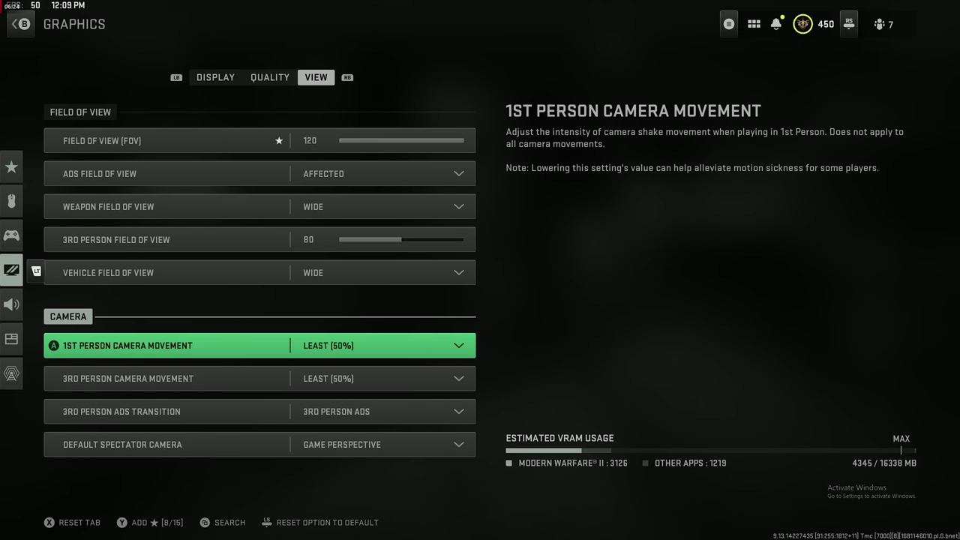
key("Return")
key("Up")
key("Up")
key("Down")
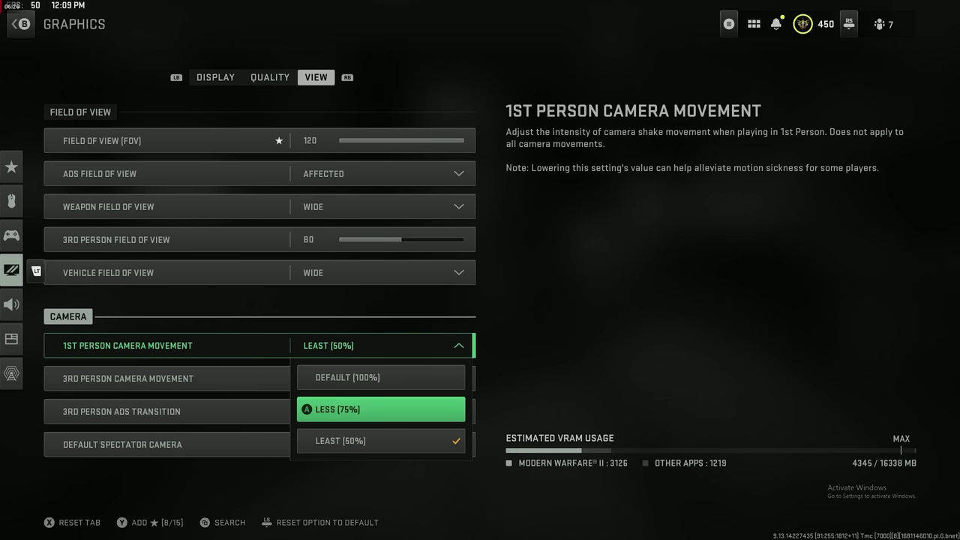
key("Down")
key("Return")
Step: Leave the graphics settings and open the Audio settings
key("Down")
key("Down")
key("Down")
key("Down")
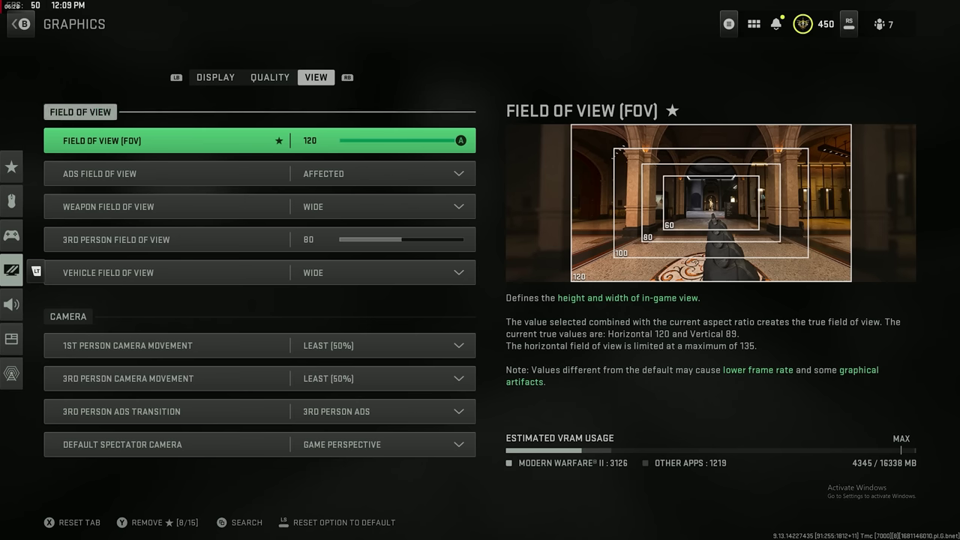
key("Up")
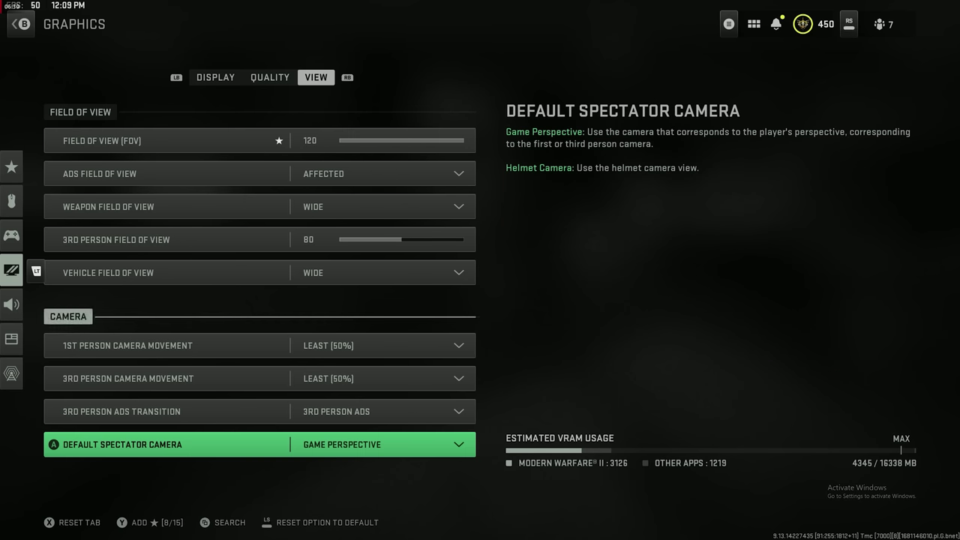
key("Escape")
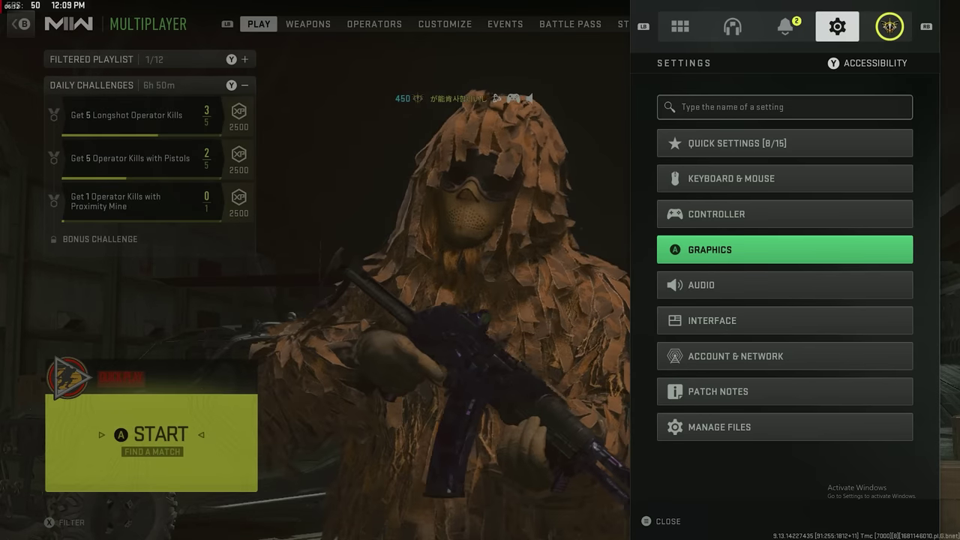
key("Down")
key("Return")
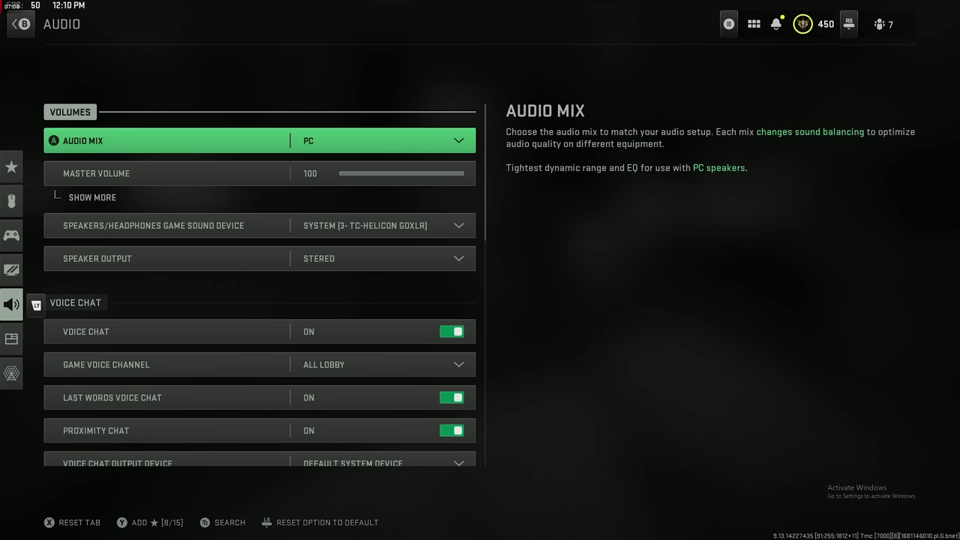
Step: Examine the available Audio Mix options, keep PC and move on to the Master Volume setting
key("Return")
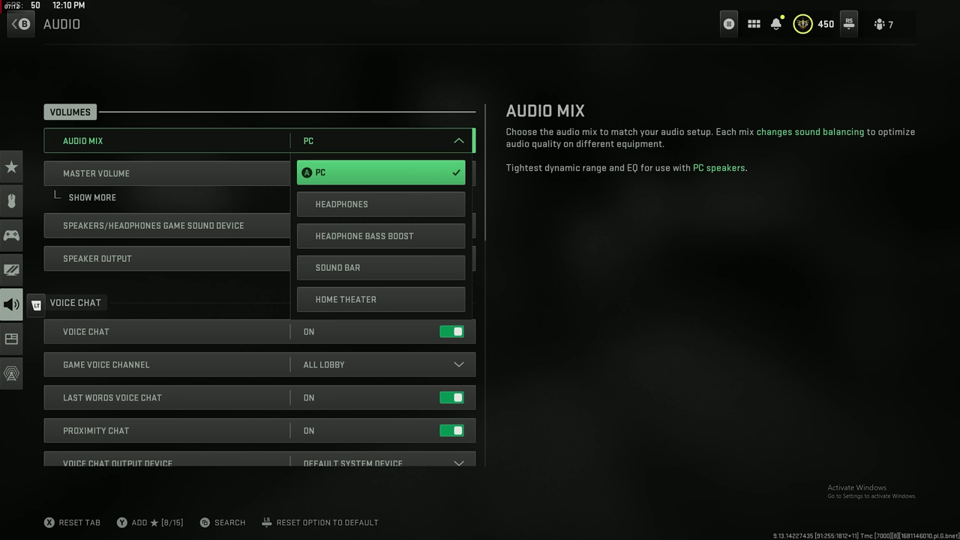
key("Down")
key("Down")
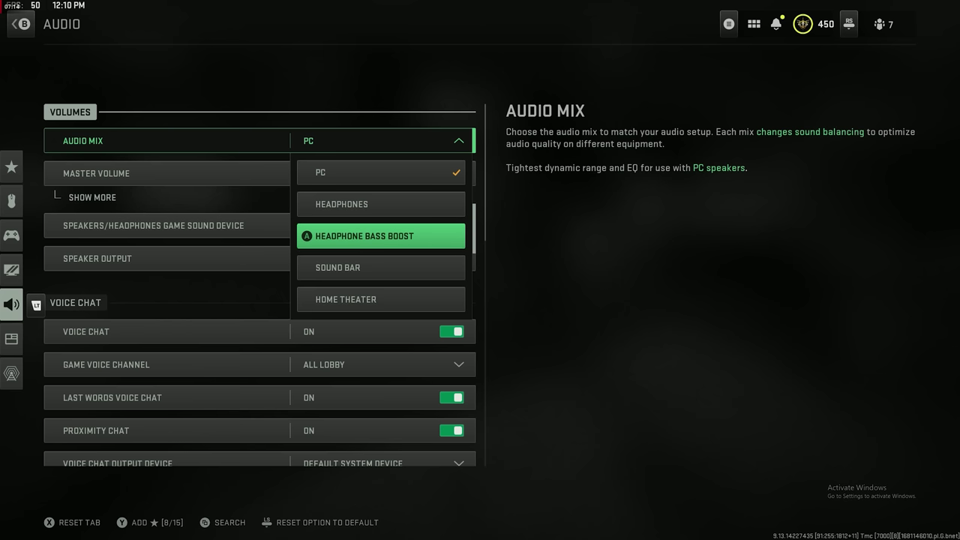
key("Down")
key("Down")
key("Down")
key("Up")
key("Up")
key("Up")
key("Up")
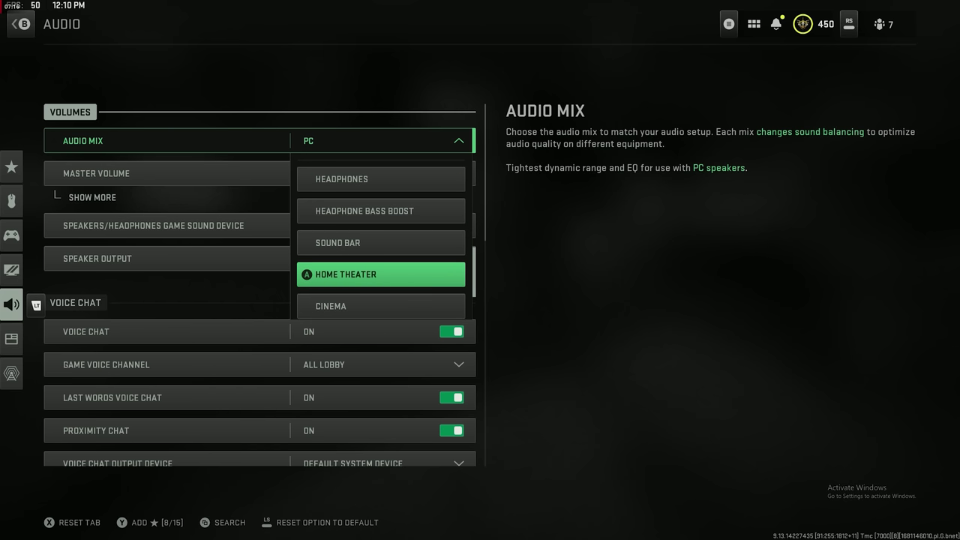
key("Down")
key("Up")
key("Up")
key("Down")
key("Down")
key("Down")
key("Down")
key("Escape")
key("Return")
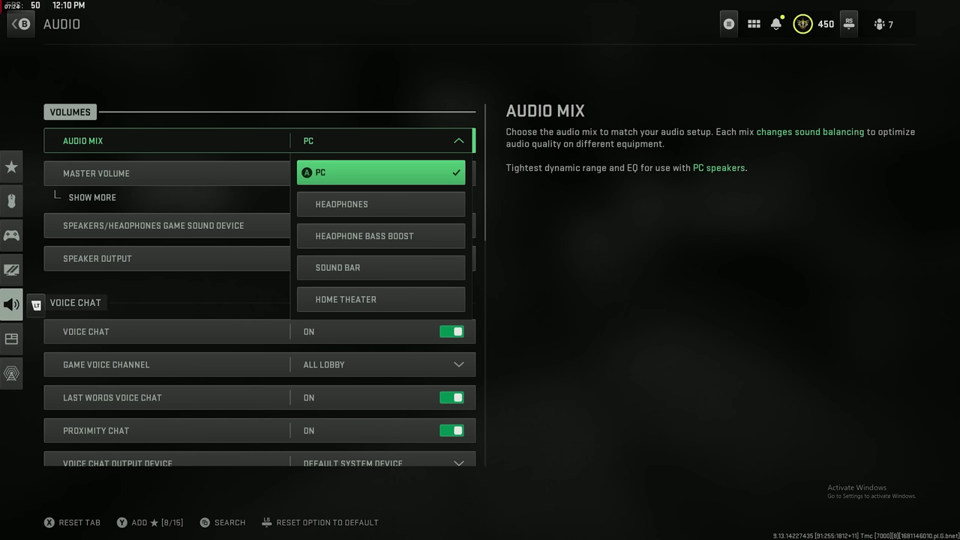
key("Down")
key("Down")
key("Down")
key("Down")
key("Escape")
key("Down")
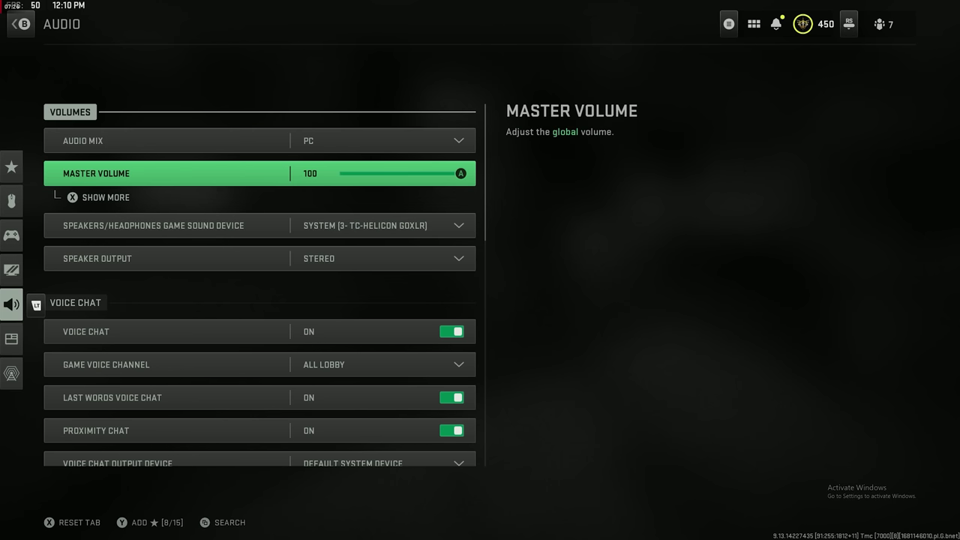
Step: Expand the Master Volume options and review the Music, Dialogue, Effects and Voice Chat volumes
key("x")
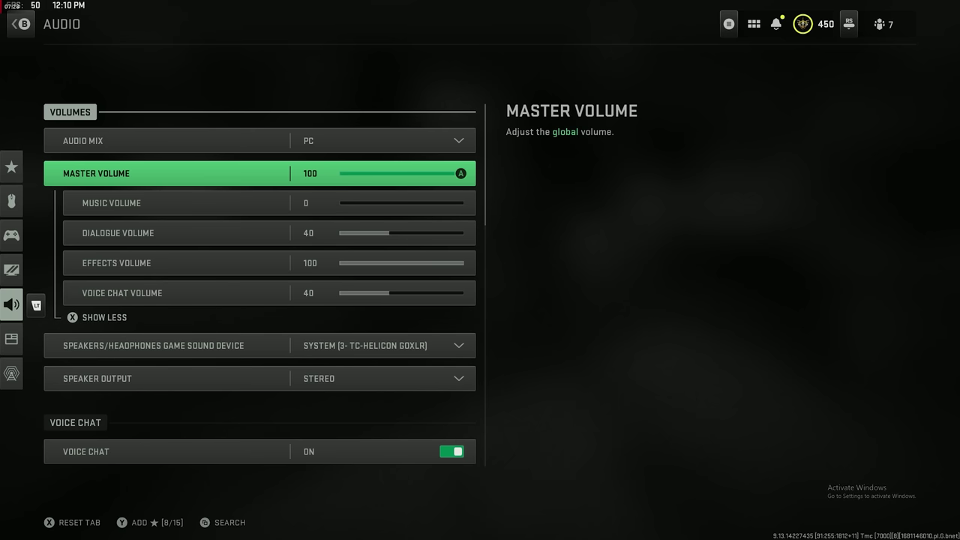
key("Down")
key("Down")
key("Up")
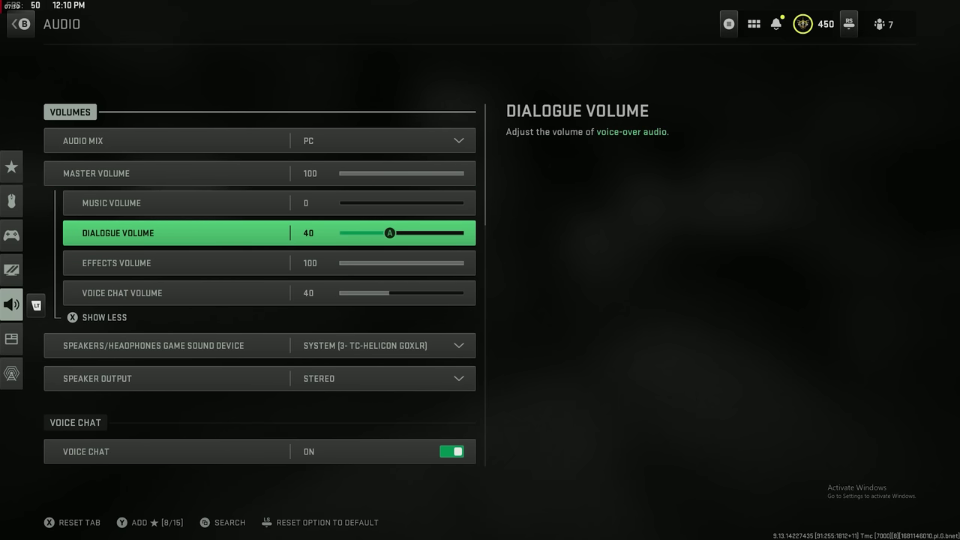
key("Up")
key("Down")
key("Down")
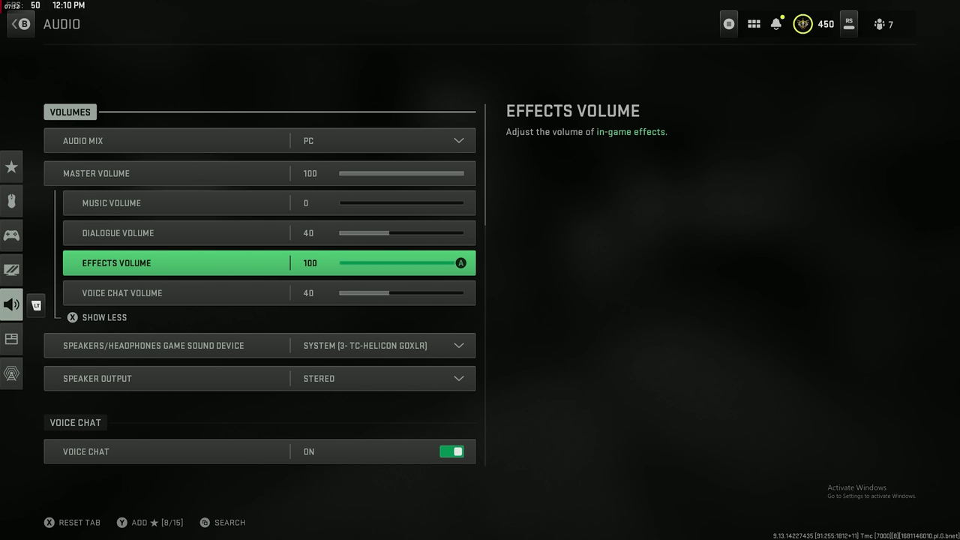
key("Down")
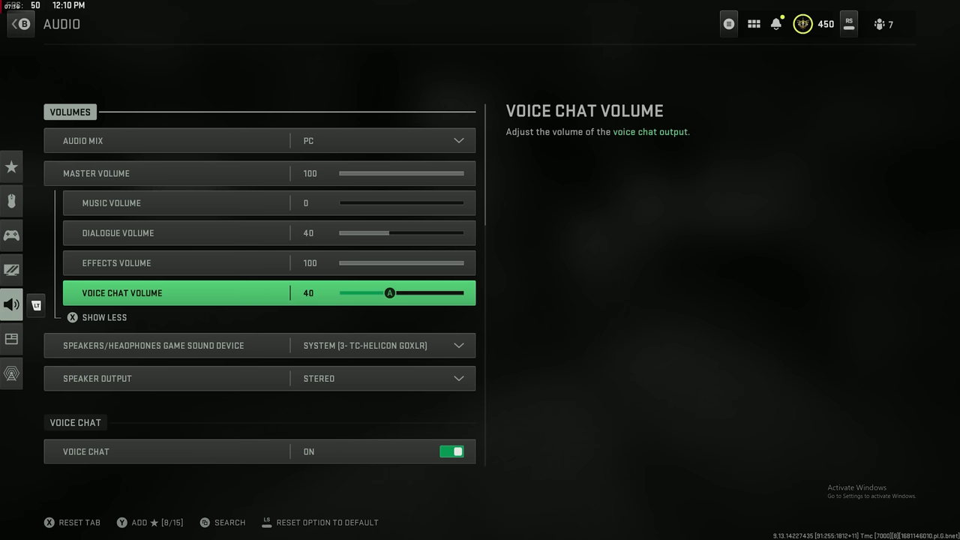
Step: Collapse the Master Volume options and look through the Voice Chat and Microphone settings
key("x")
key("Down")
key("Down")
key("Down")
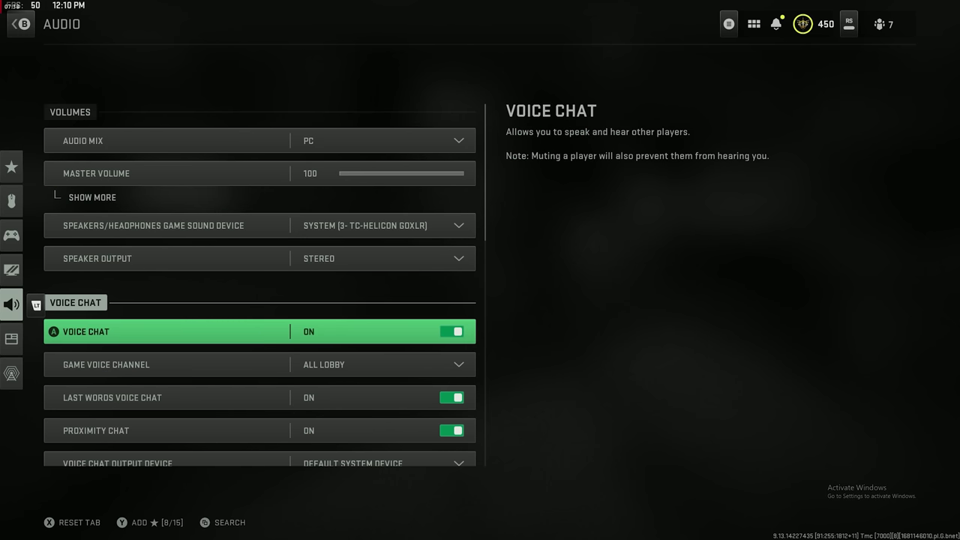
key("Down")
key("Down")
key("Down")
key("Down")
key("Down")
key("Down")
key("Down")
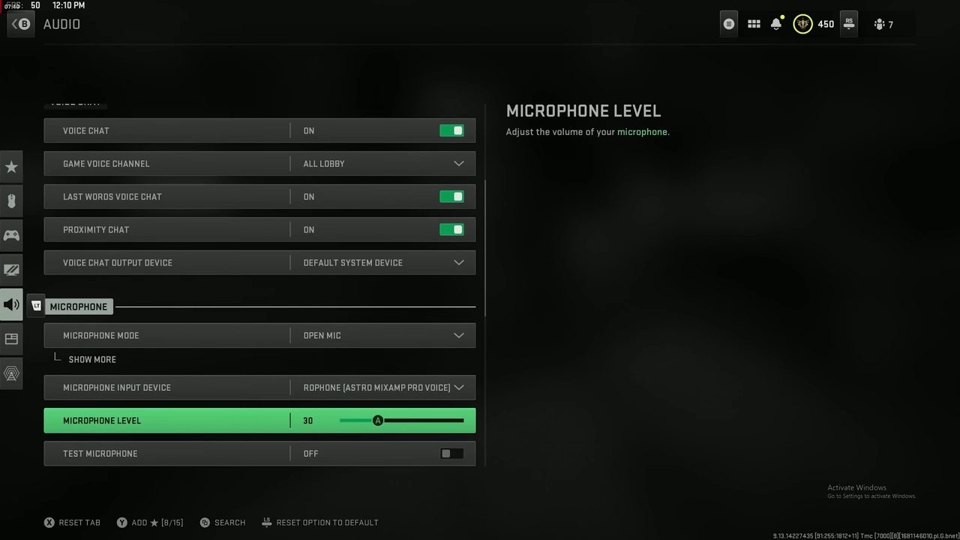
Step: Review the audio Accessibility settings, especially Reduce Tinnitus Sound, and the Audio Advanced Settings down to Mute Game When Minimized
key("Down")
key("Down")
key("Down")
key("Down")
key("Down")
key("Down")
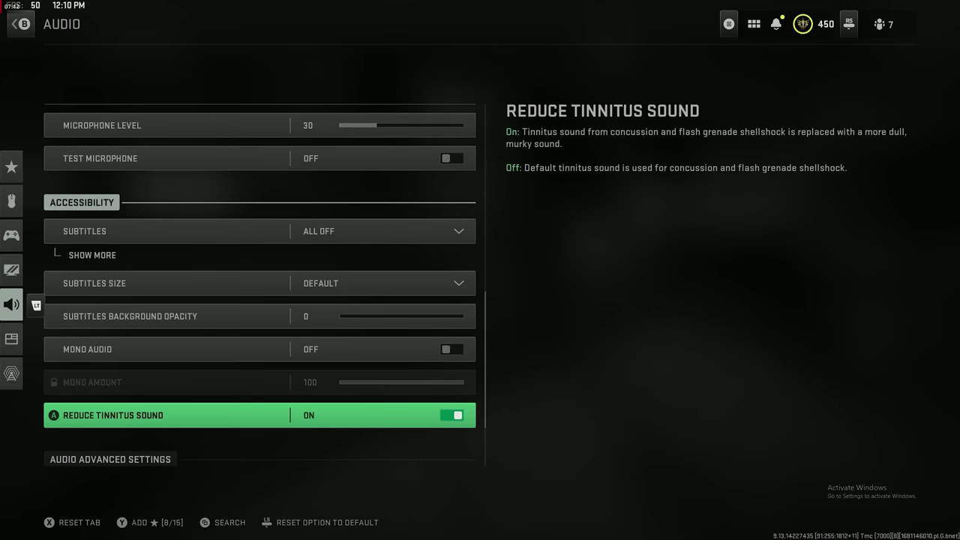
key("Down")
key("Up")
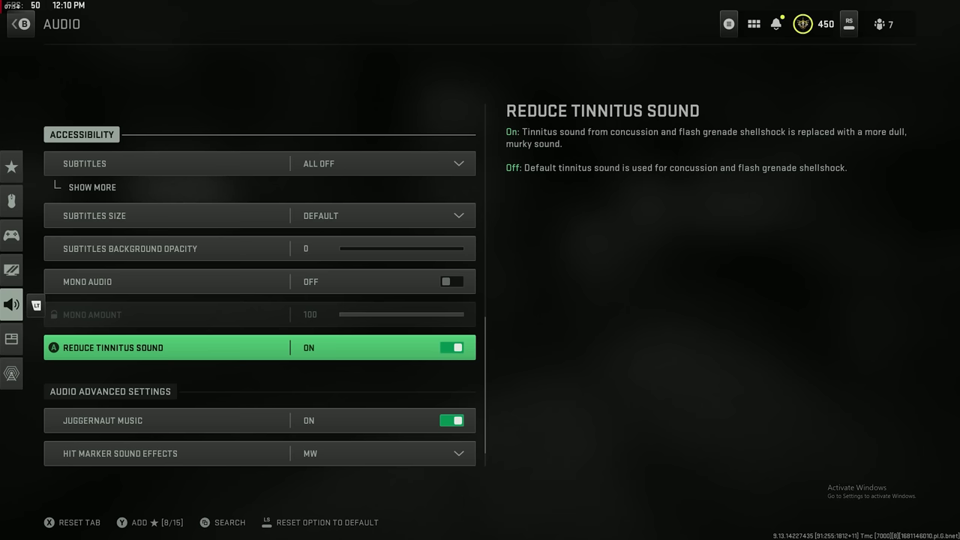
key("Down")
key("Down")
key("Down")
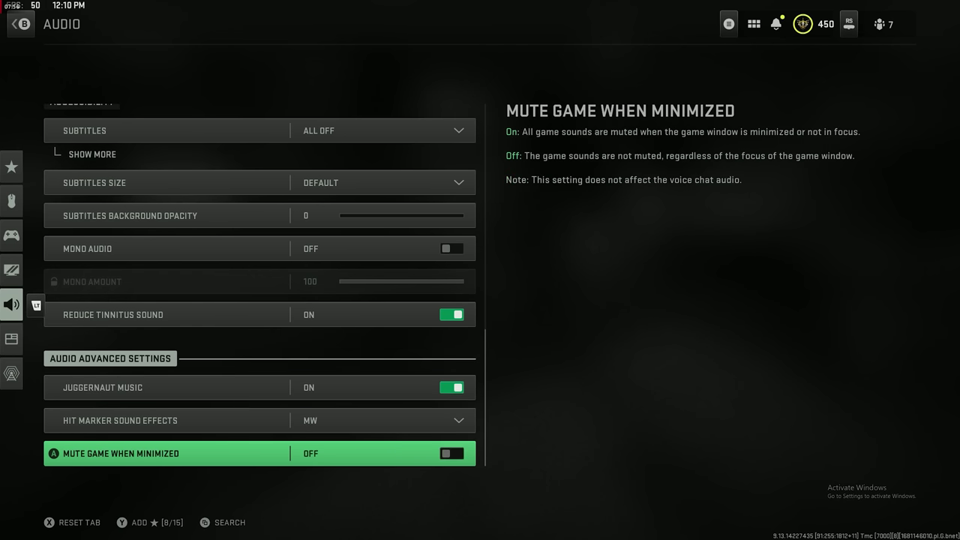
key("Down")
Step: Leave the Audio settings and open the Interface settings
key("Escape")
key("Down")
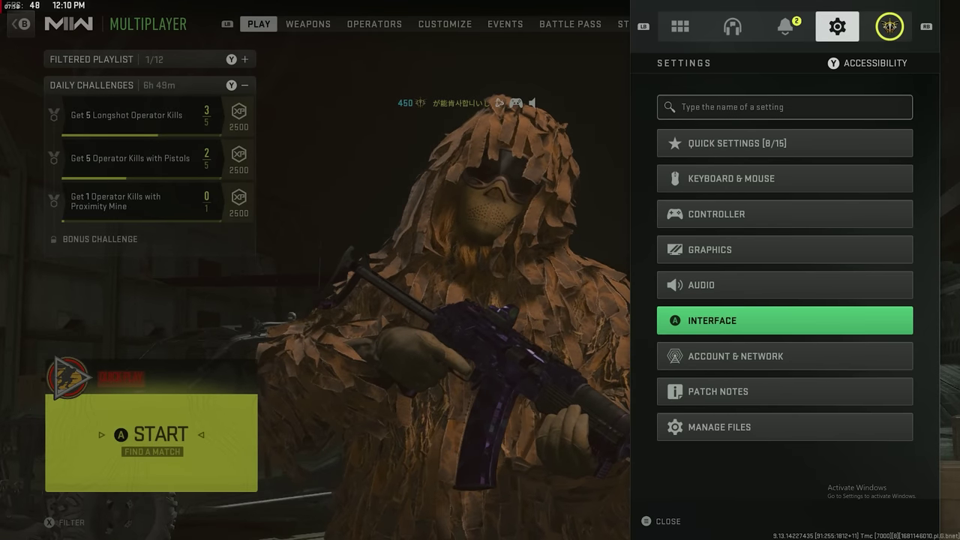
key("Return")
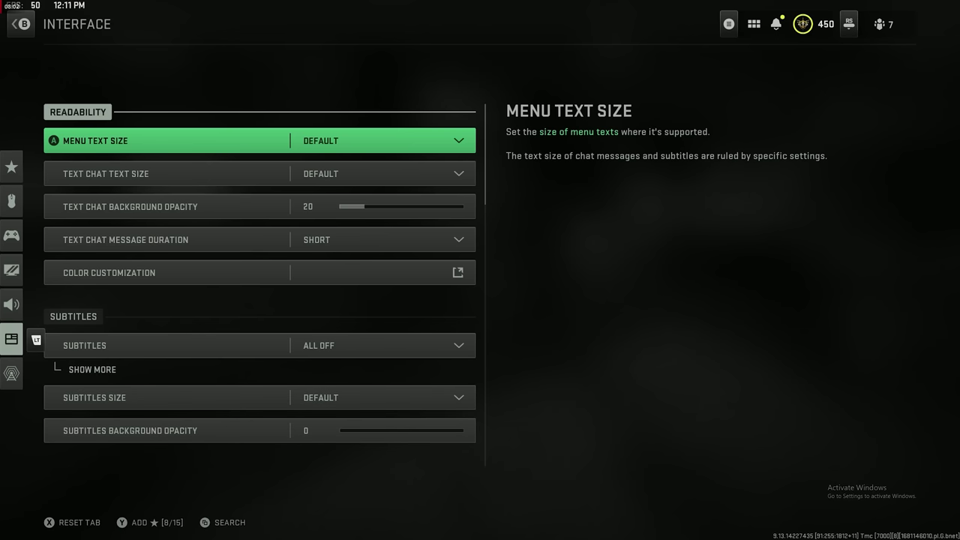
Step: Examine the Readability settings from Menu Text Size through to Color Customization
key("Down")
key("Down")
key("Down")
key("Down")
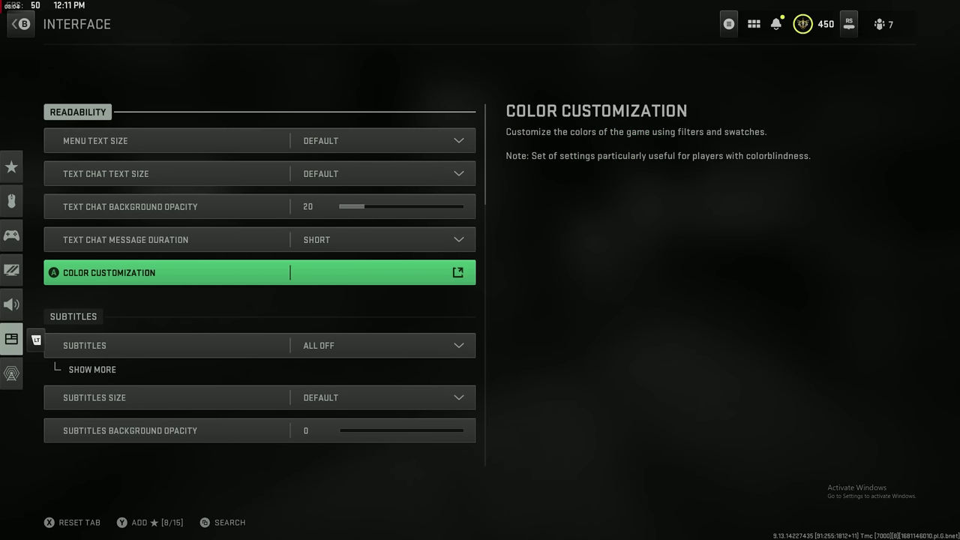
key("Up")
key("Up")
key("Up")
key("Up")
key("Down")
key("Down")
key("Down")
key("Up")
key("Up")
key("Up")
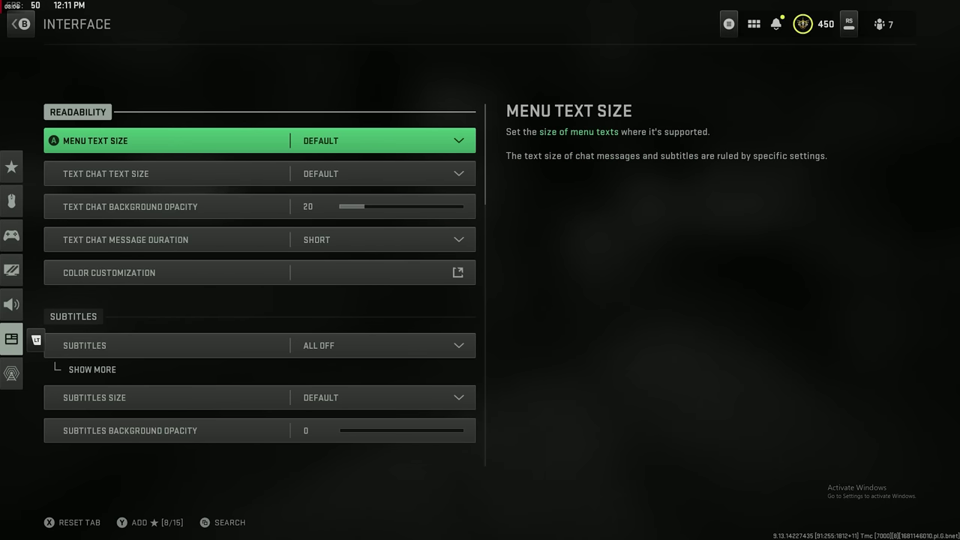
key("Down")
key("Down")
key("Down")
key("Down")
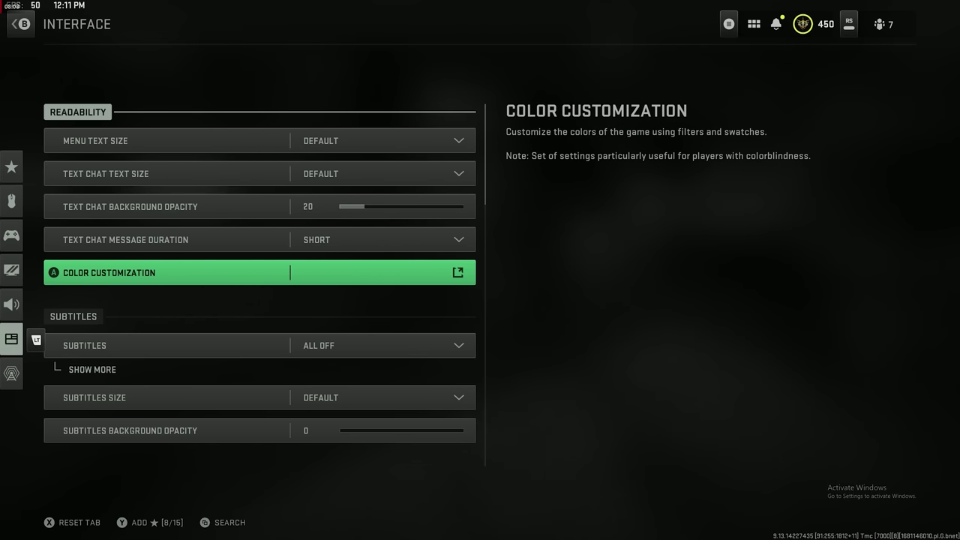
Step: Open Color Customization and review the Color Filter, Color Filter Target, World Color Intensity and Interface Color Intensity settings
key("Return")
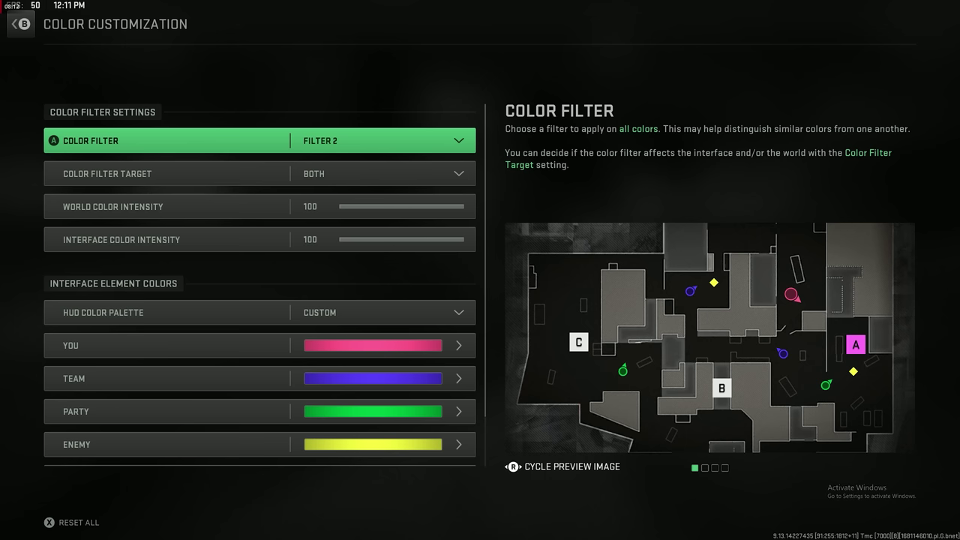
key("Down")
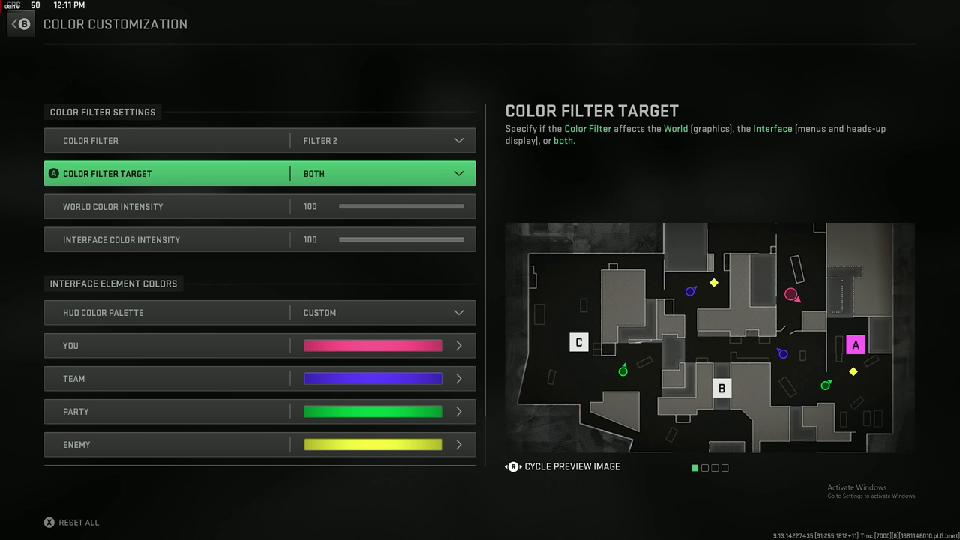
key("Down")
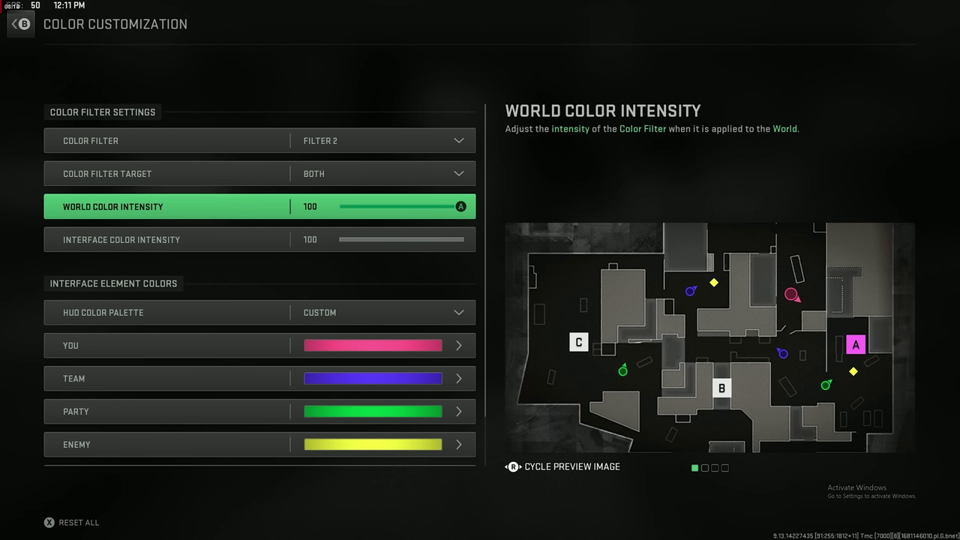
key("Down")
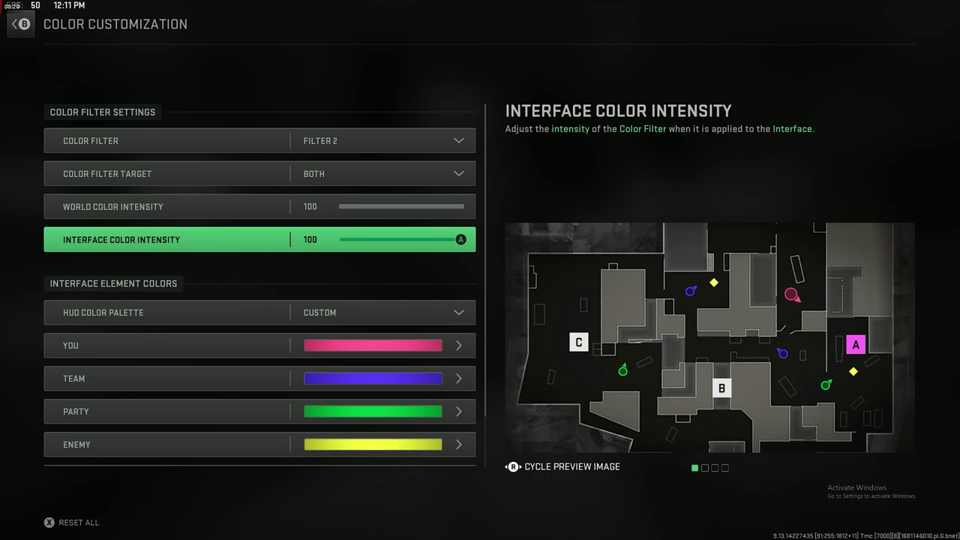
Step: Review the HUD Color Palette and the You, Team, Party, Enemy, Neutral and Contested colors
key("Down")
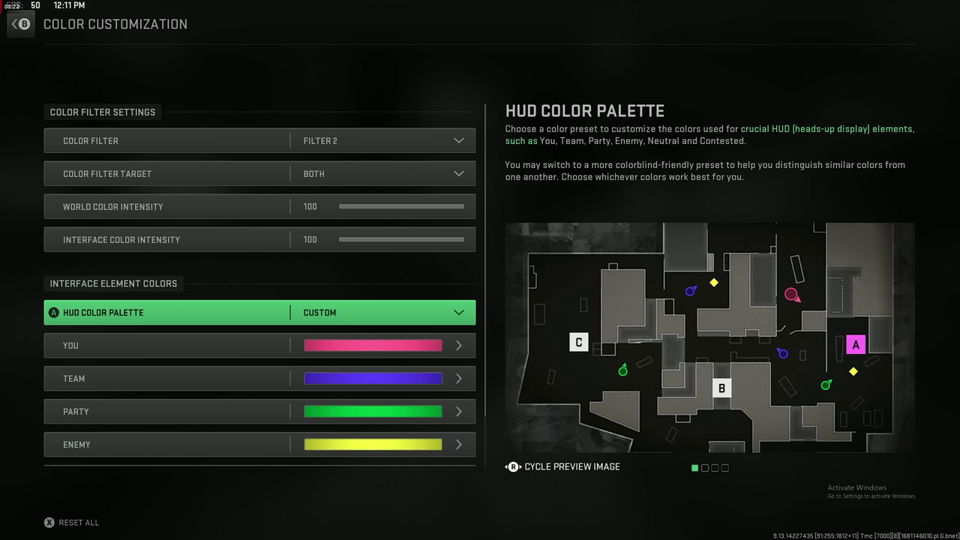
key("Down")
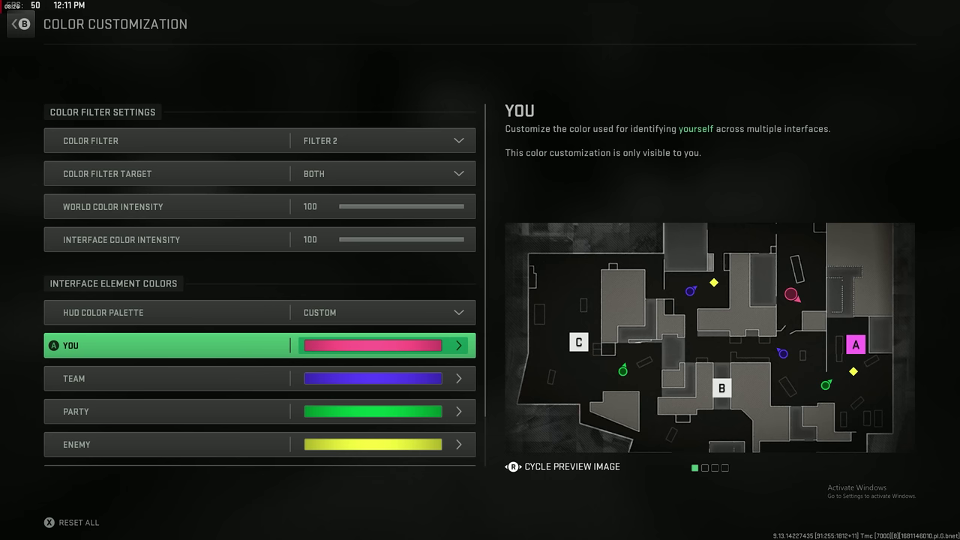
key("Down")
key("Down")
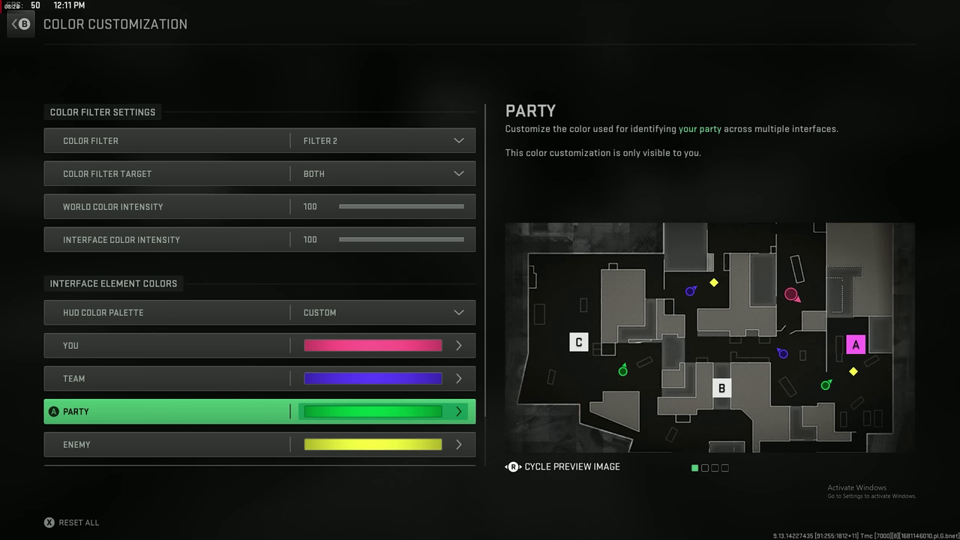
key("Down")
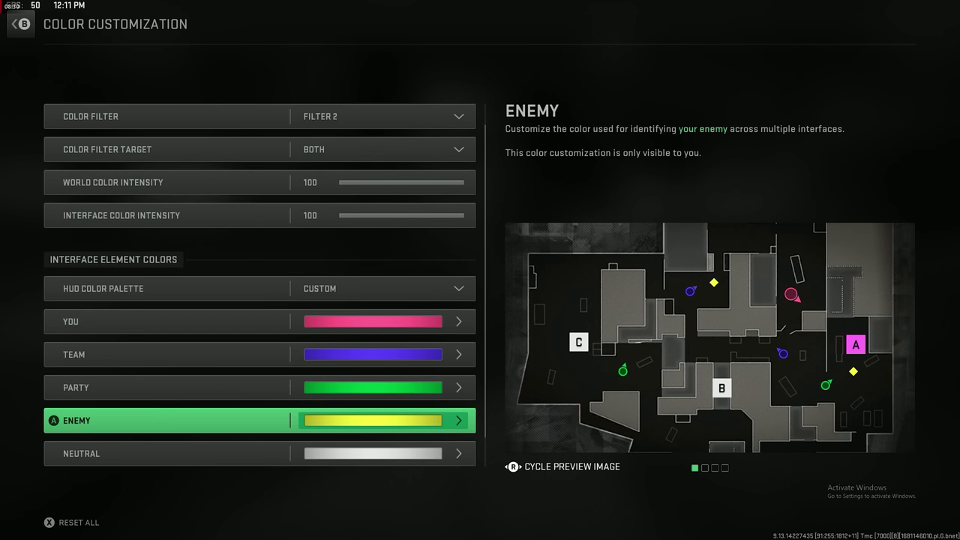
key("Down")
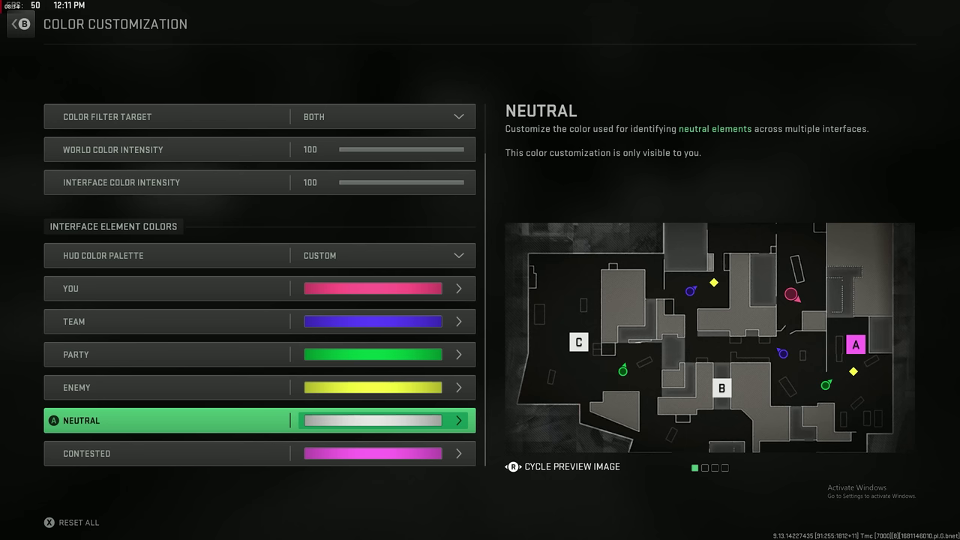
key("Down")
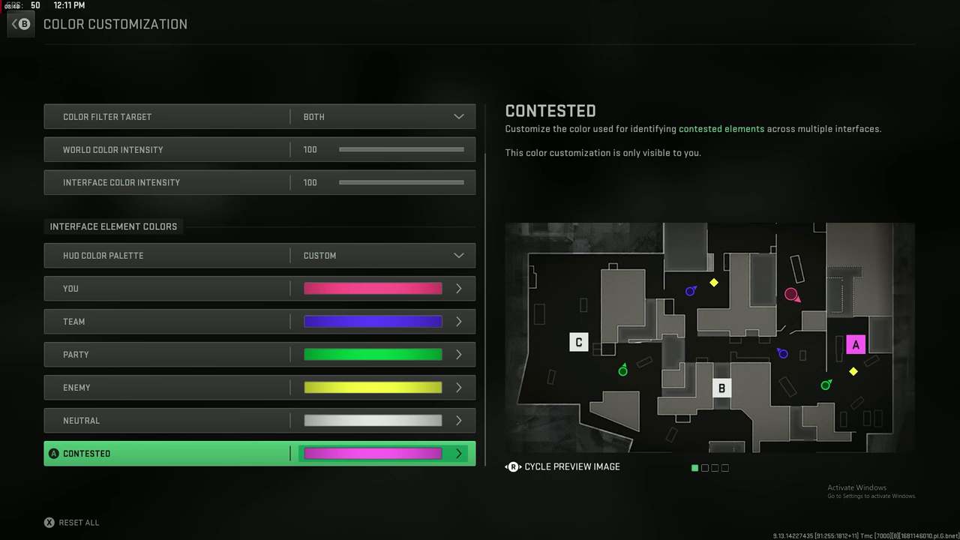
key("Down")
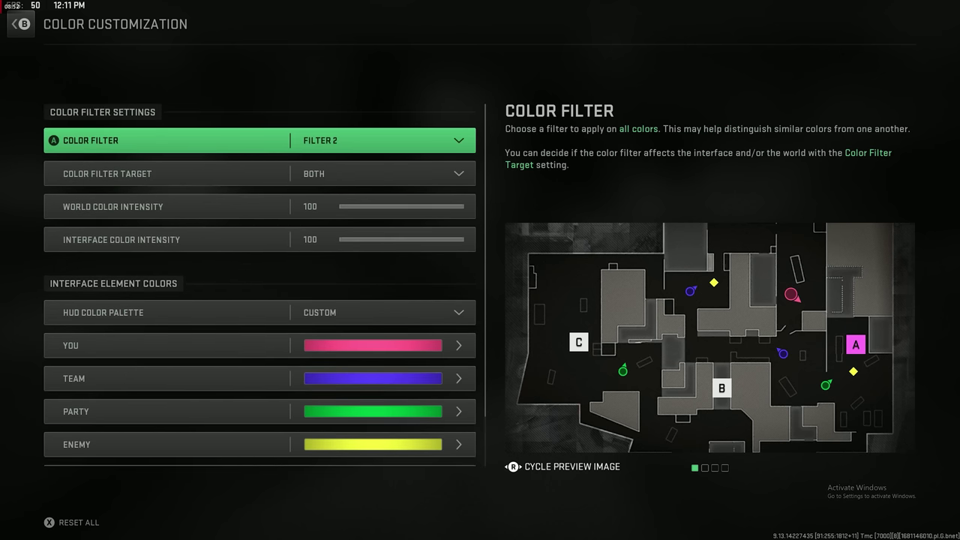
Step: Return to the Interface settings and go past Subtitles to the HUD settings
key("Escape")
key("Down")
key("Down")
key("Down")
key("Down")
key("Down")
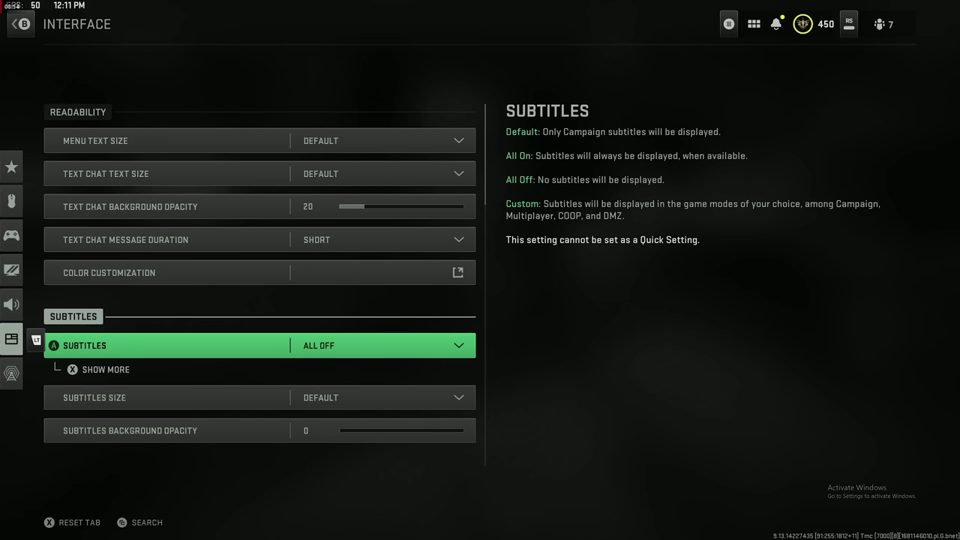
key("Down")
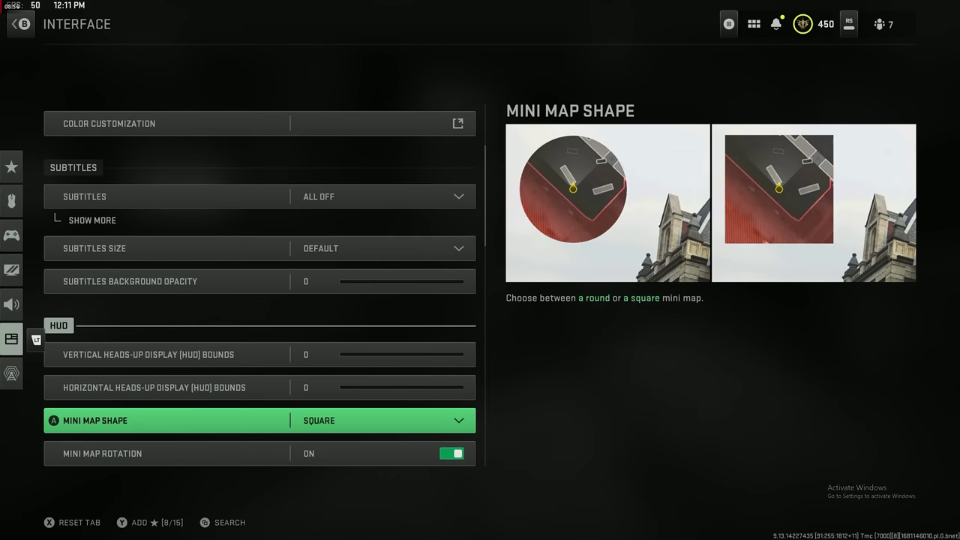
Step: Review the vertical and horizontal heads-up display bounds
key("Up")
key("Up")
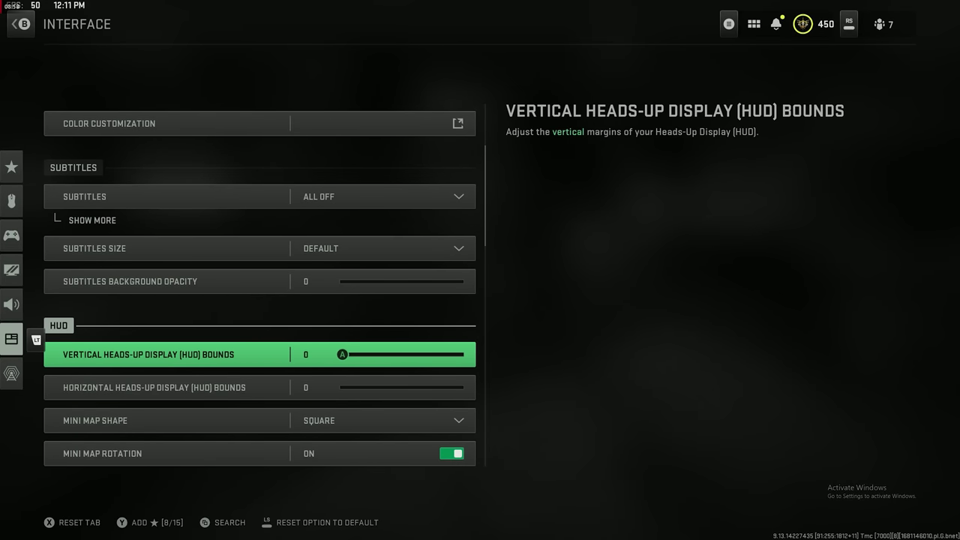
key("Down")
key("Up")
key("Down")
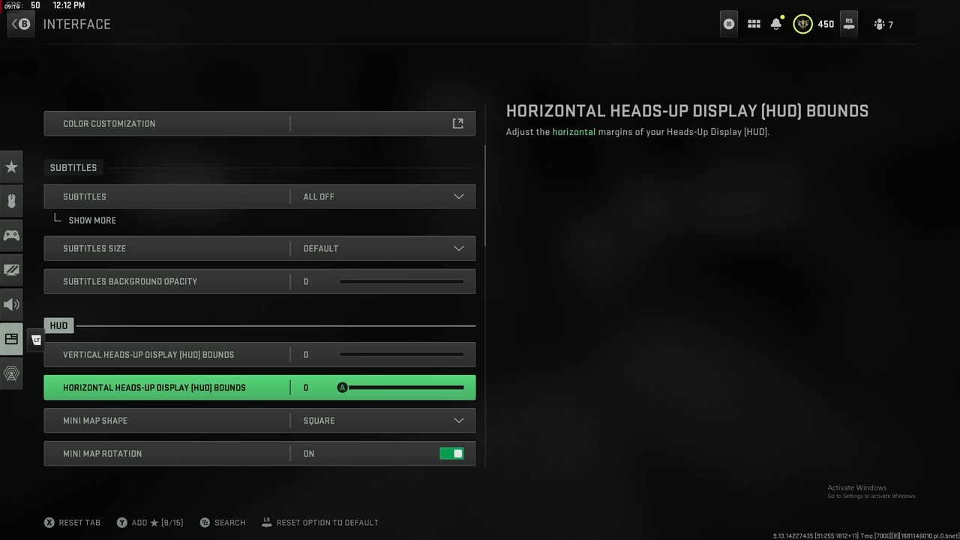
Step: Compare the Mini Map Shape options, keep Square, and review the Mini Map Rotation and Horizontal Compass settings
key("Down")
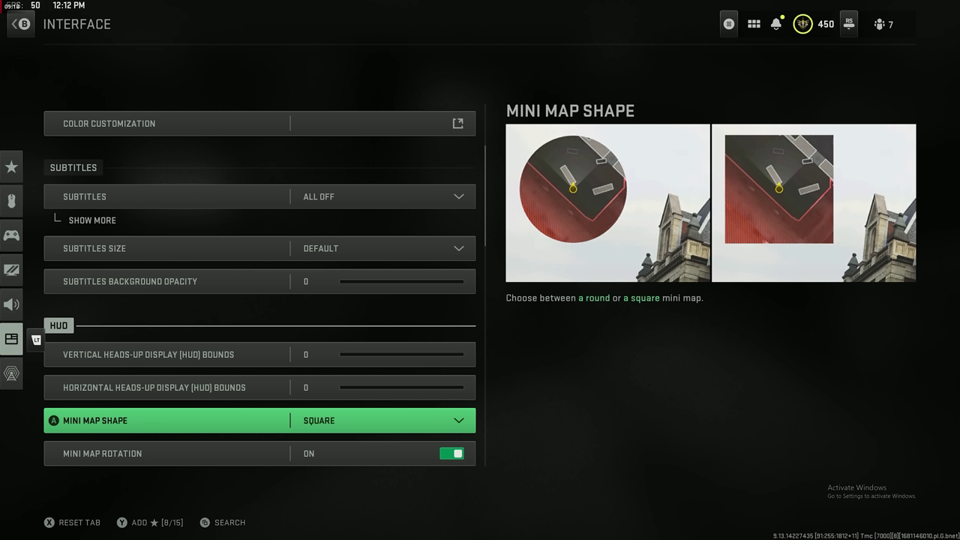
key("Return")
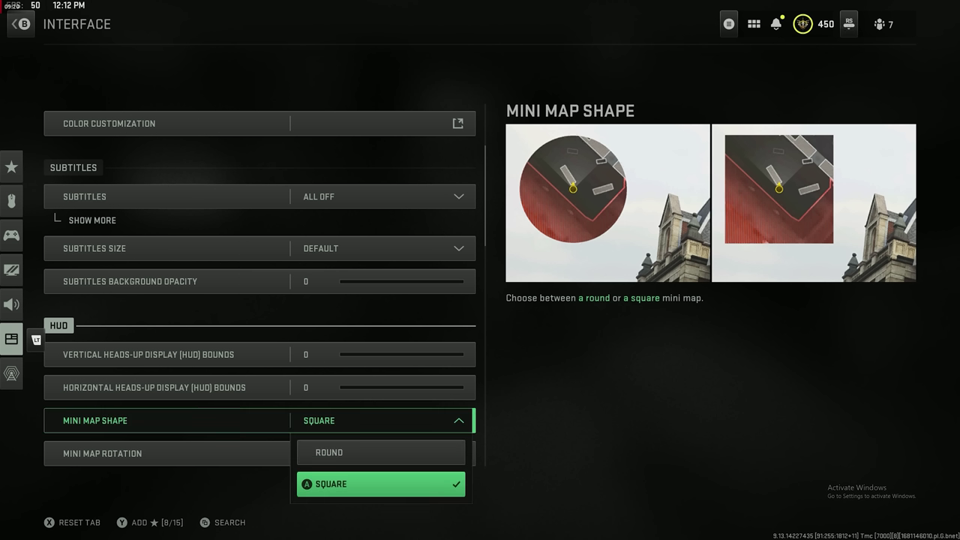
key("Up")
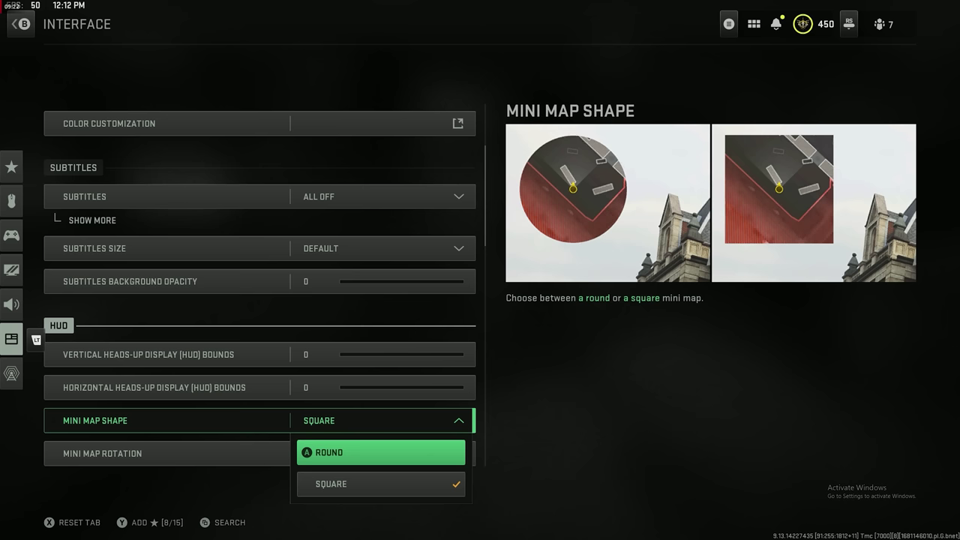
key("Down")
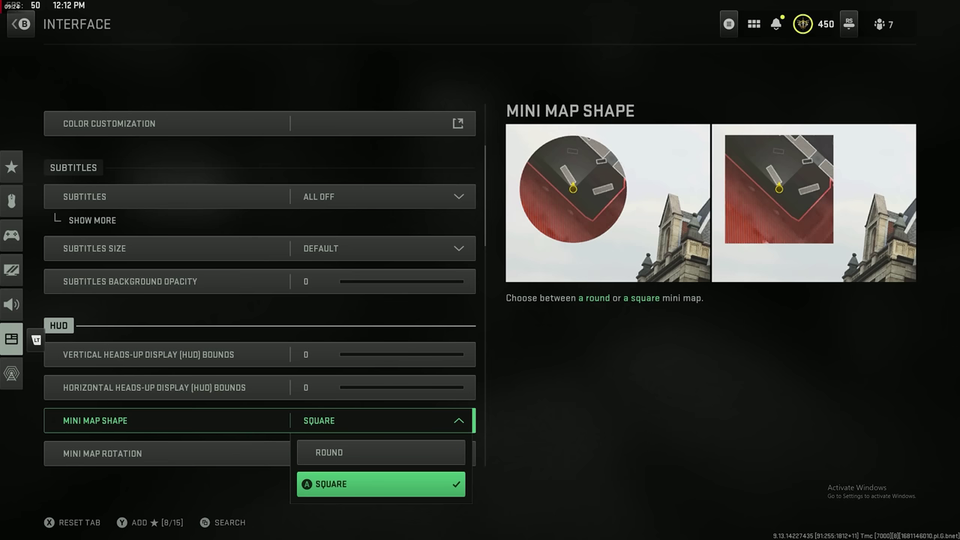
key("Return")
key("Down")
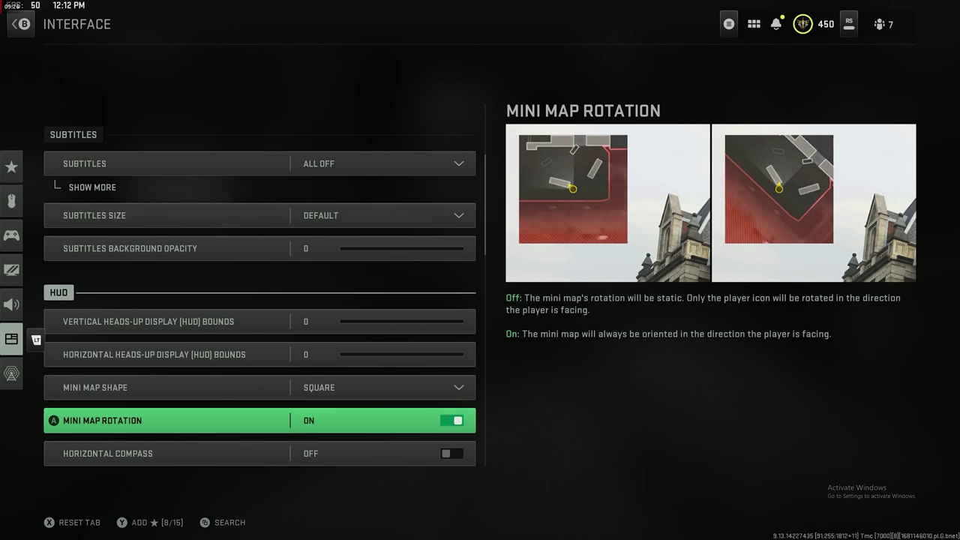
key("Down")
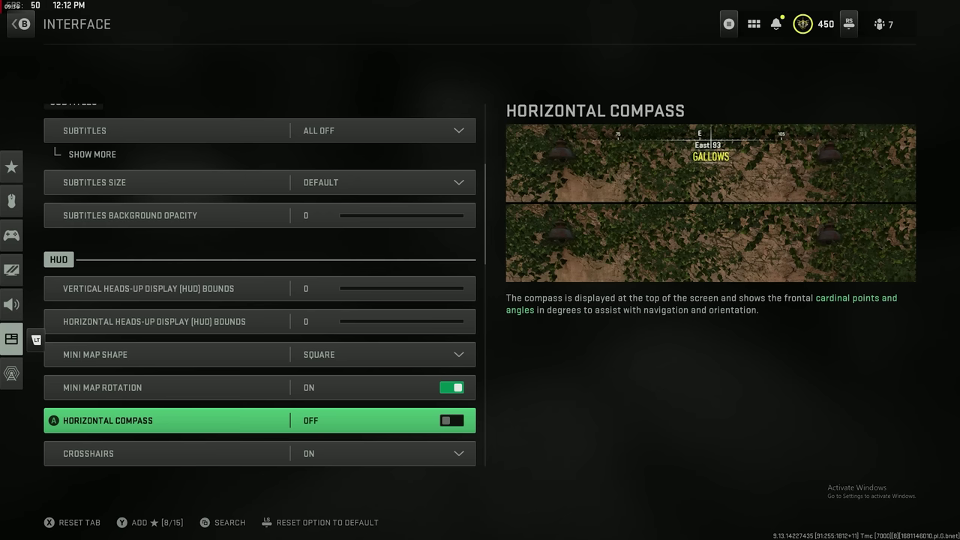
Step: Review the Crosshairs, Hit Markers Visuals and Damage-Based Hit Markers settings in the HUD section
left_click(225, 453)
left_click(225, 453)
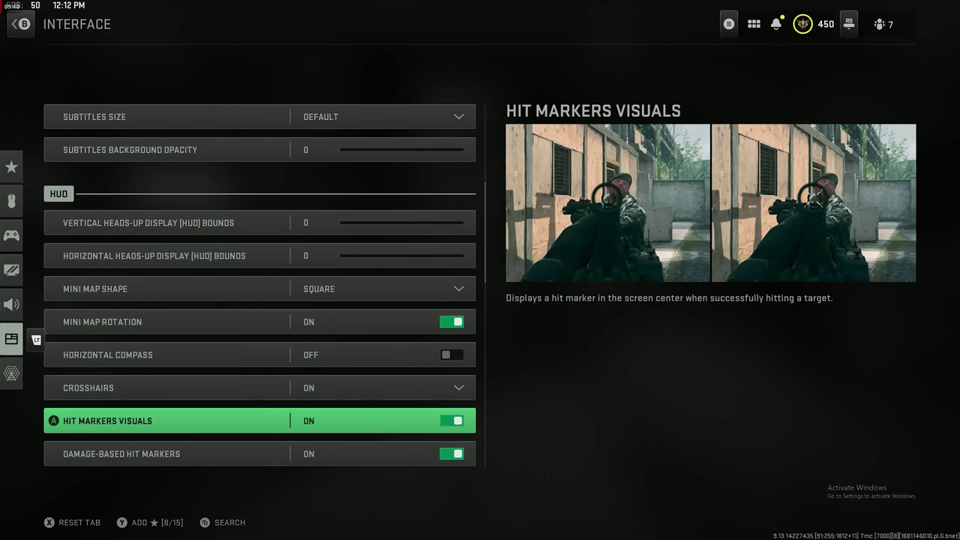
left_click(225, 453)
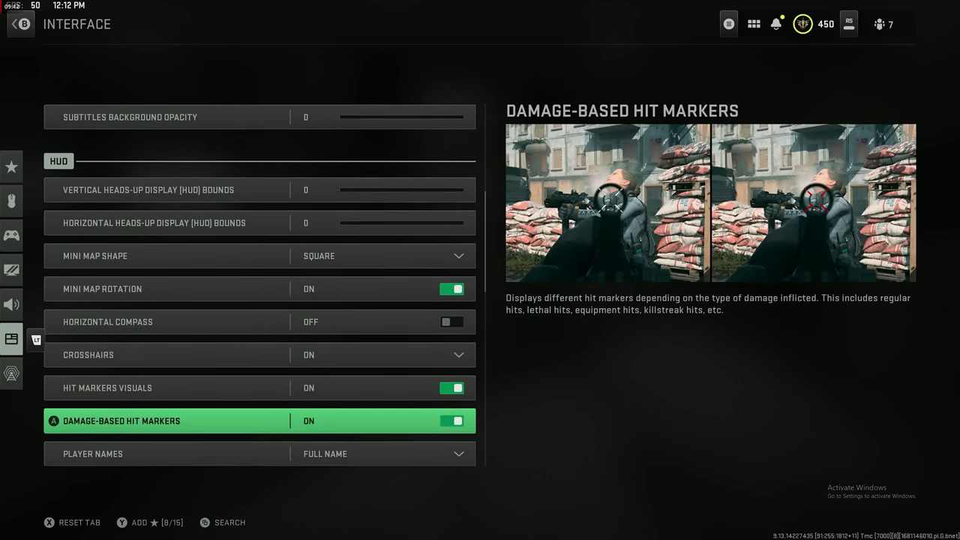
Step: Look through the Player Names length options and keep Full Name
left_click(225, 453)
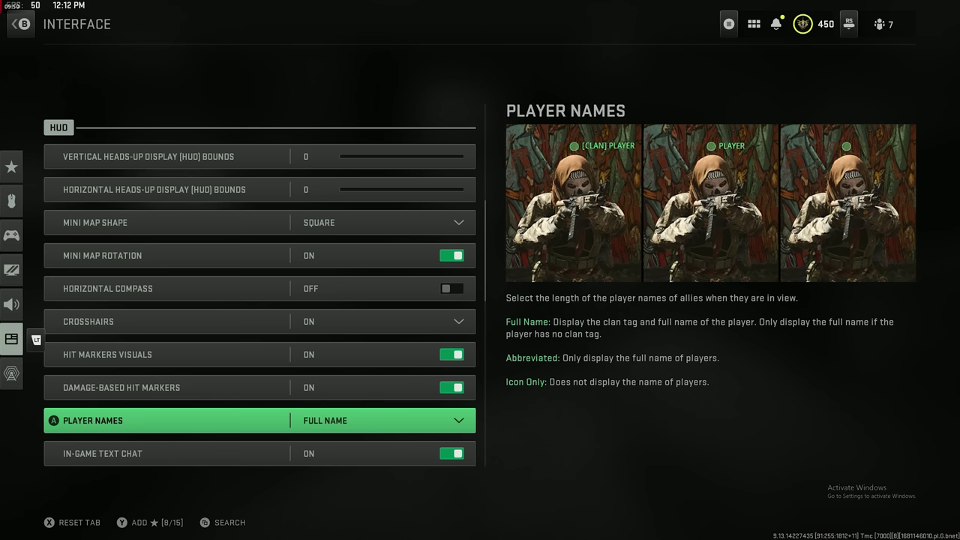
key("Return")
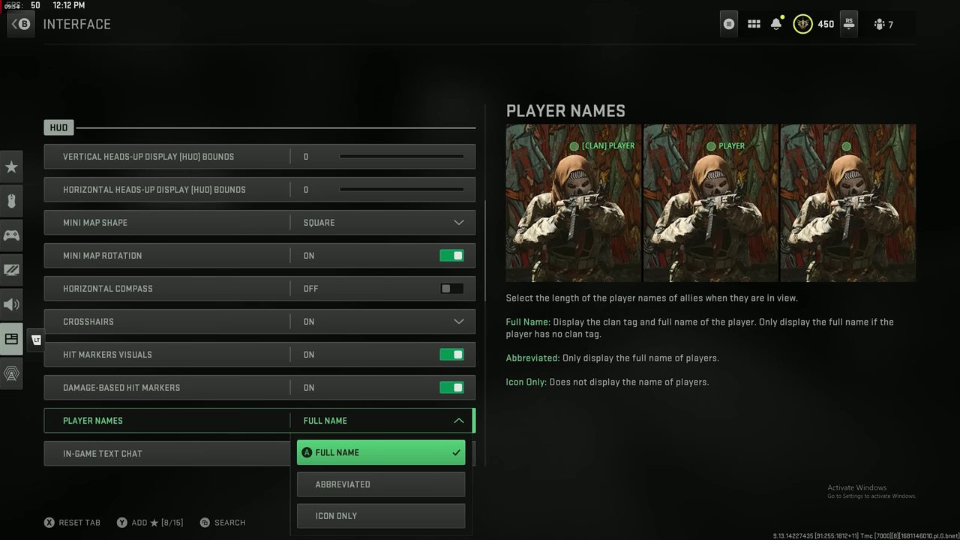
key("Down")
key("Down")
key("Down")
key("Down")
key("Down")
key("Escape")
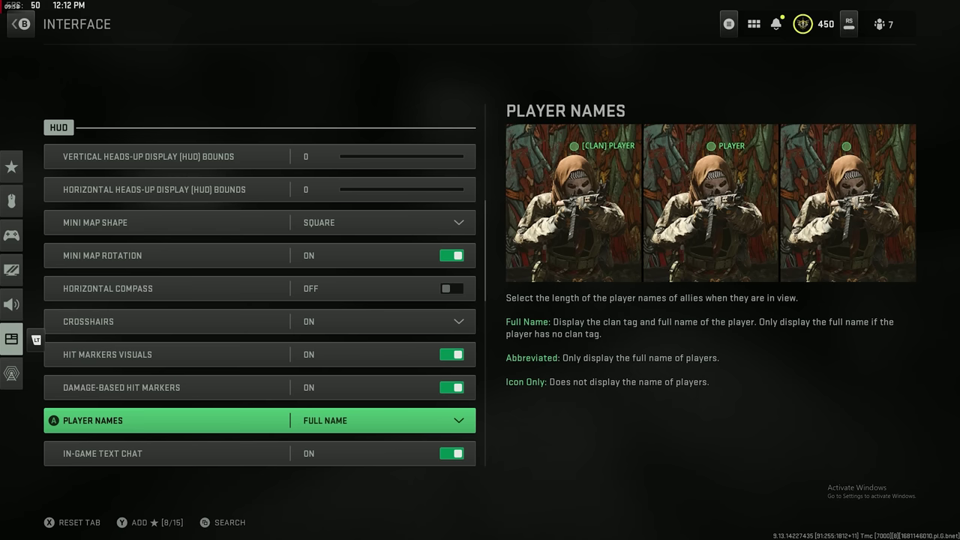
Step: Review the In-Game Text Chat, Vehicle HUD Prompts and Center Dot settings
key("Down")
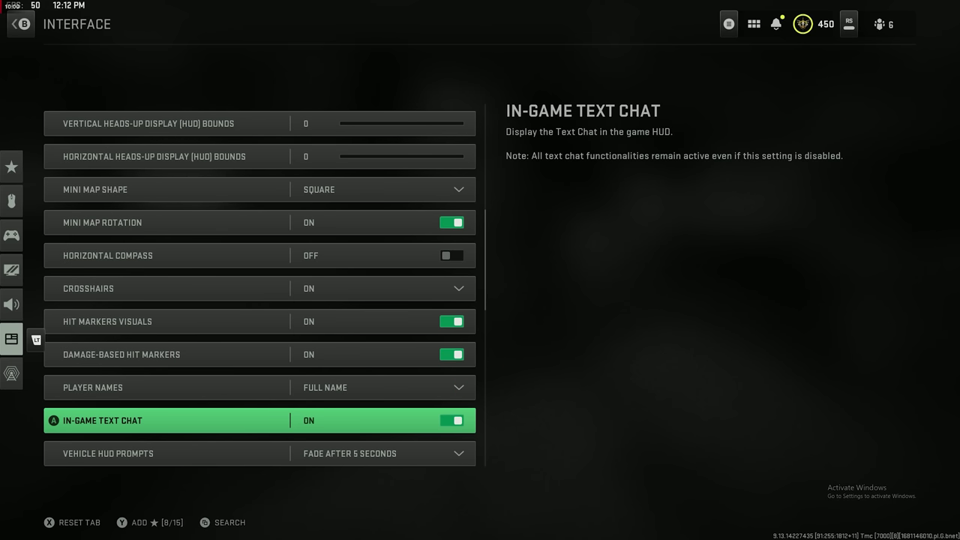
key("Down")
key("Down")
key("Down")
key("Up")
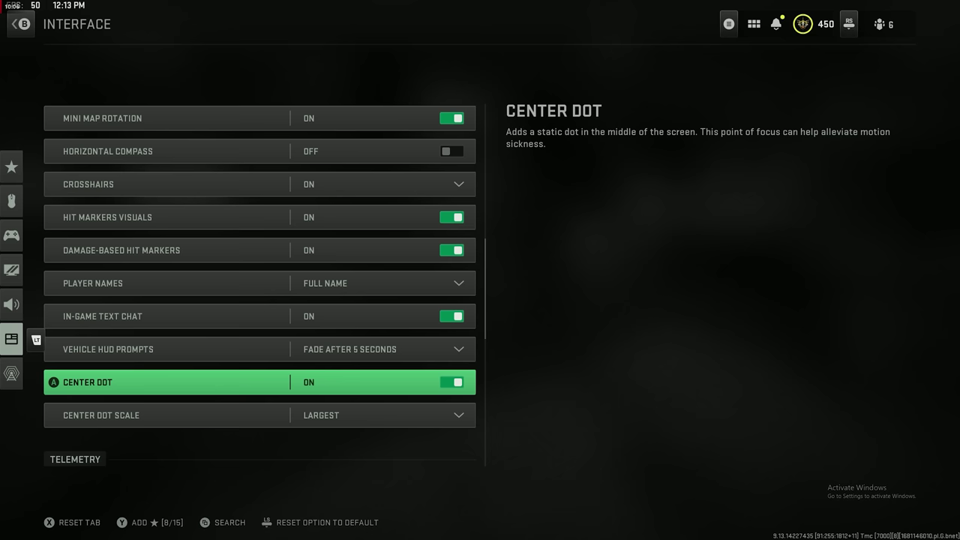
Step: Compare the Center Dot Scale sizes and select Largest
key("Down")
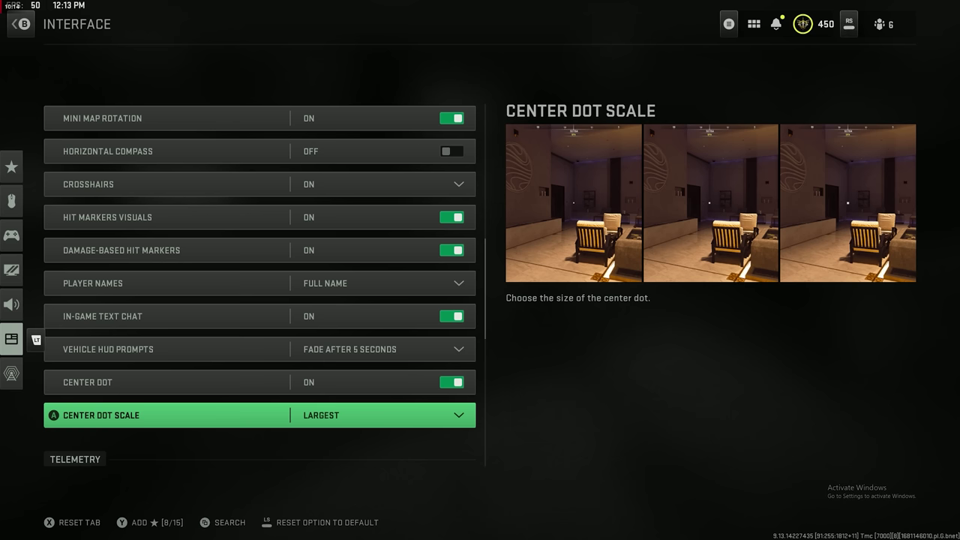
key("Return")
key("Up")
key("Up")
key("Down")
key("Down")
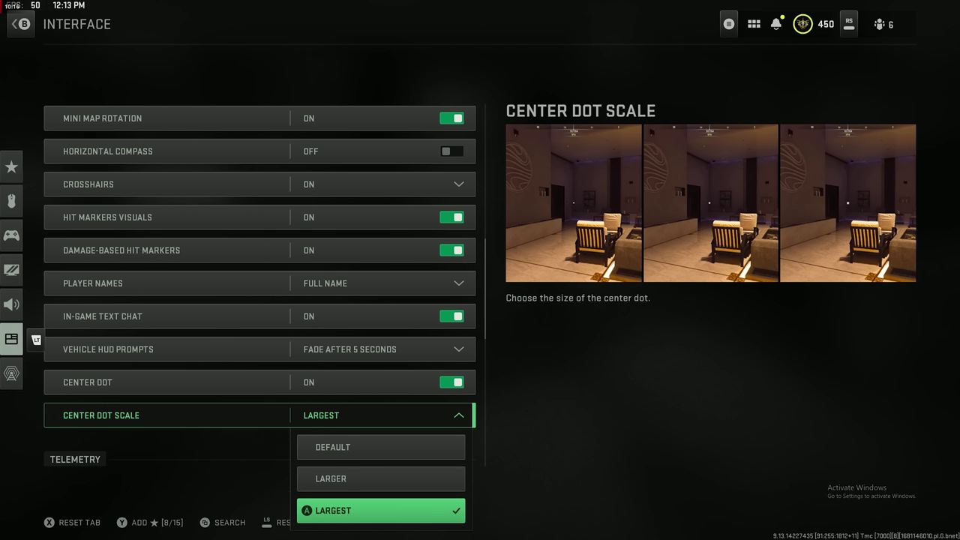
key("Return")
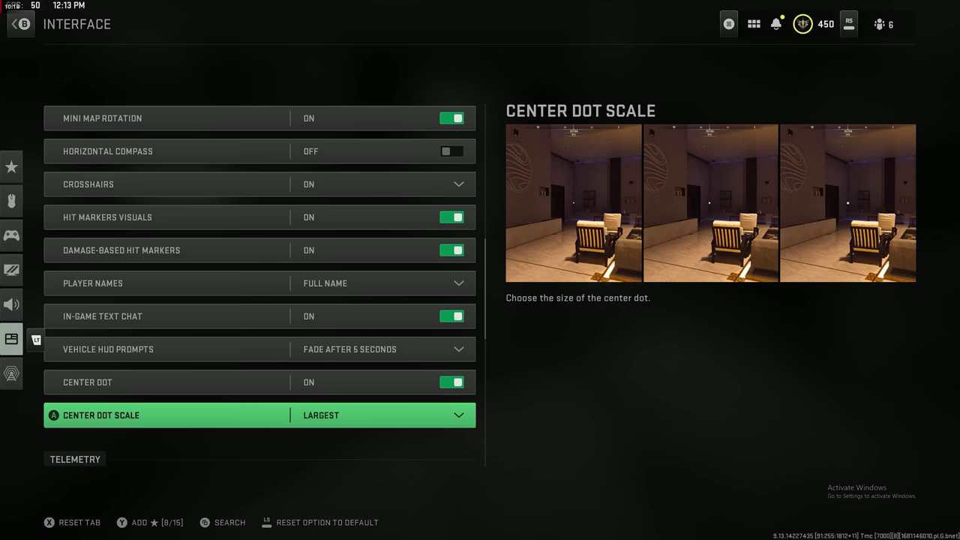
Step: Review the Telemetry, Telemetry Label Size and Connection Meter settings
key("Down")
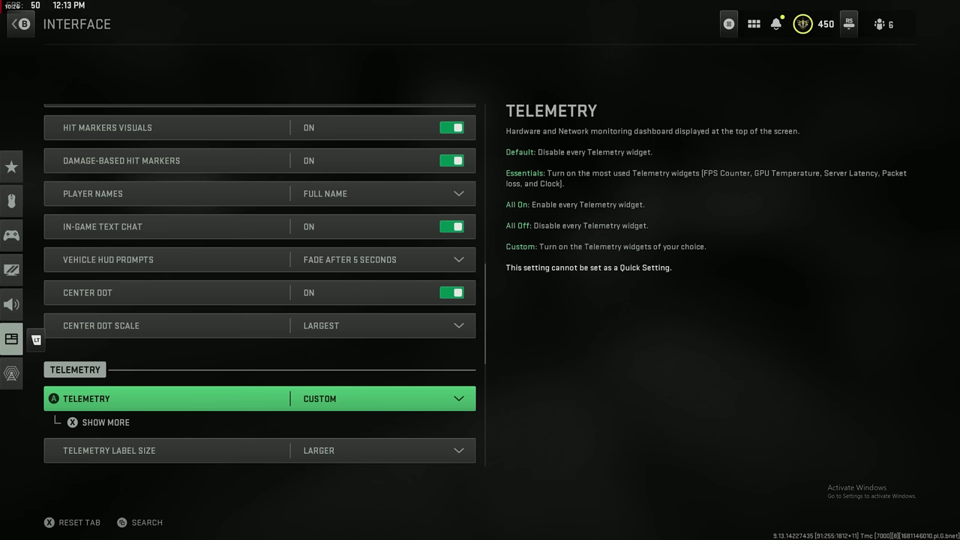
key("Down")
key("Down")
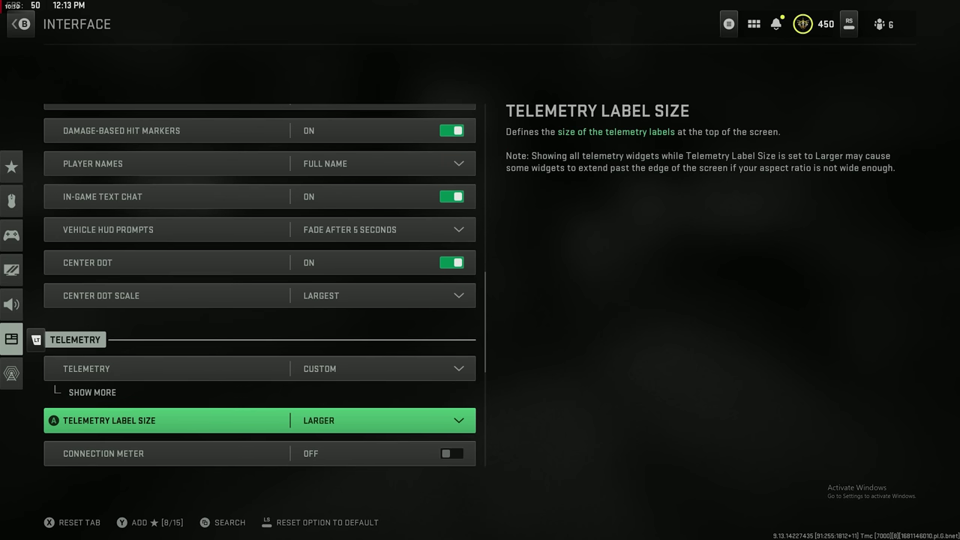
key("Down")
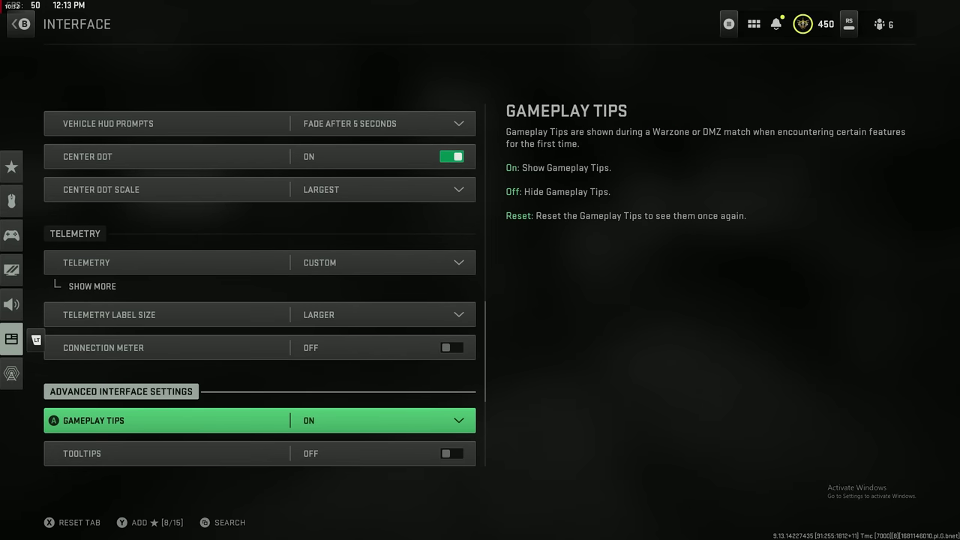
Step: Set Gameplay Tips to Off in the Advanced Interface Settings
key("Down")
key("Up")
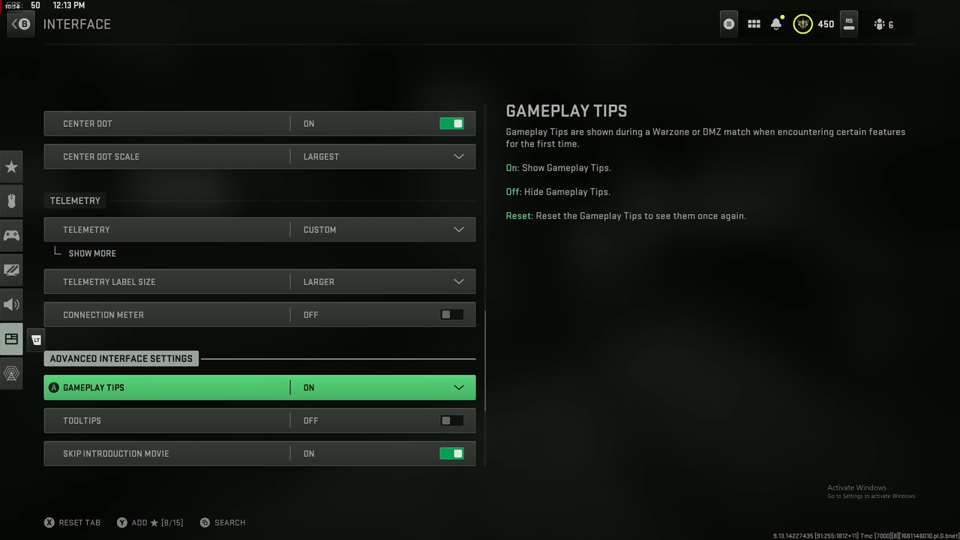
key("Return")
key("Down")
key("Return")
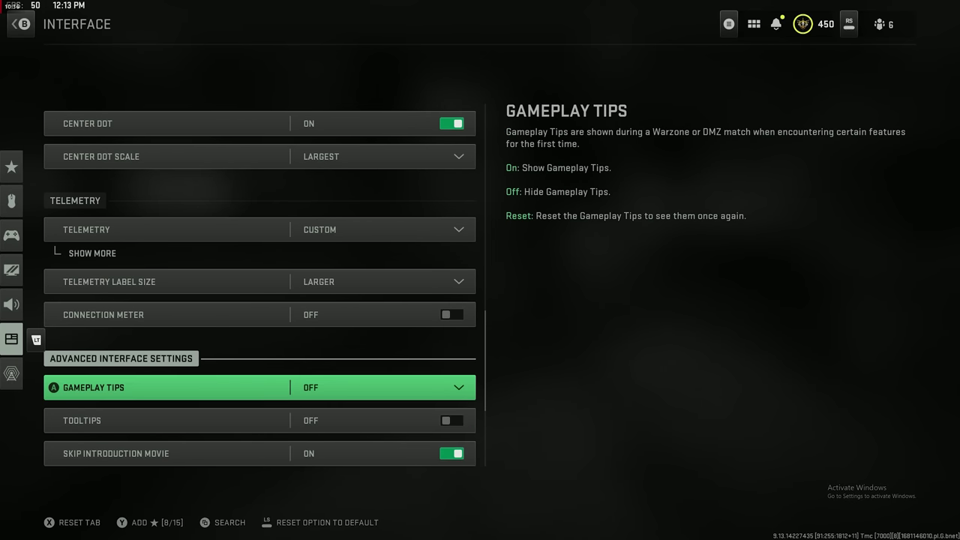
Step: Review the Tooltips, Skip Introduction Movie, Network In-Game Alert Icons and Hardware In-Game Alert Icons settings
key("Down")
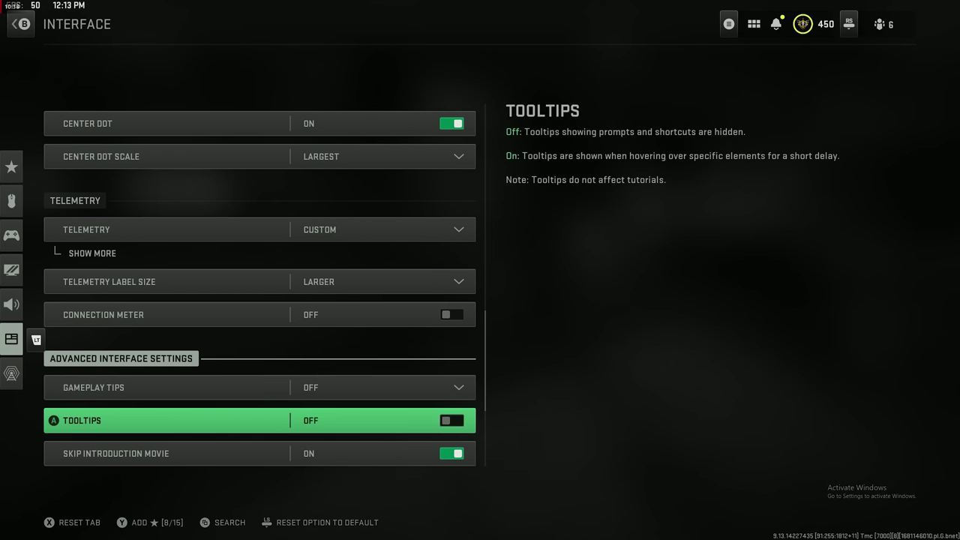
key("Down")
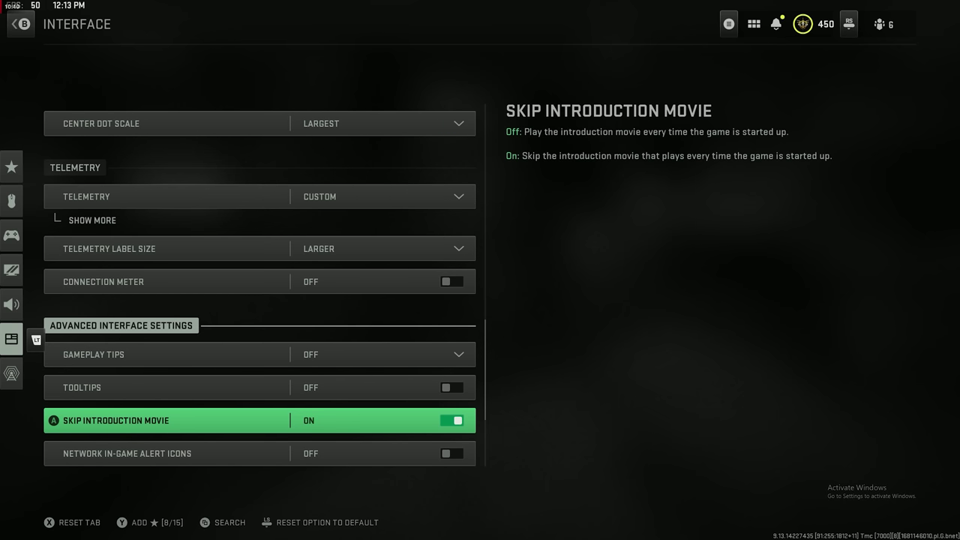
key("Down")
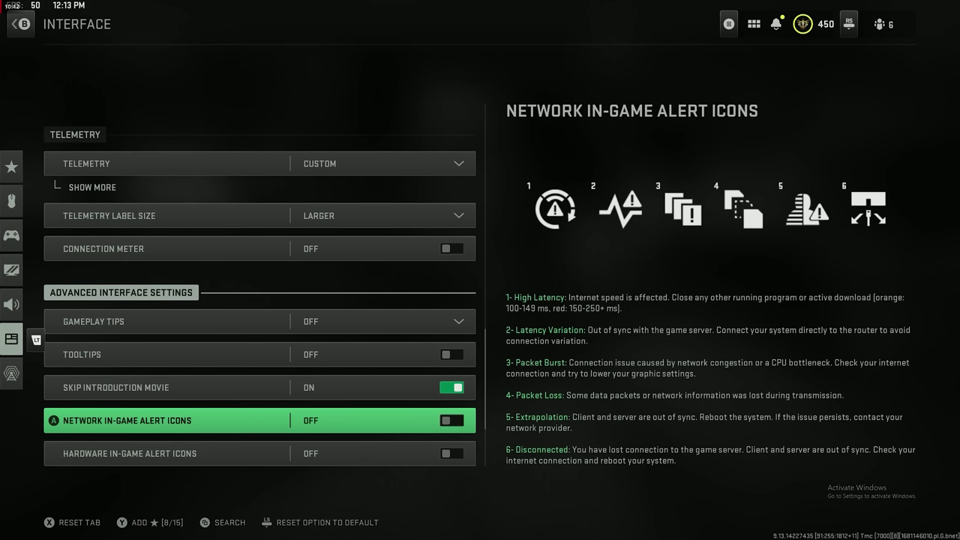
key("Down")
key("Up")
key("Down")
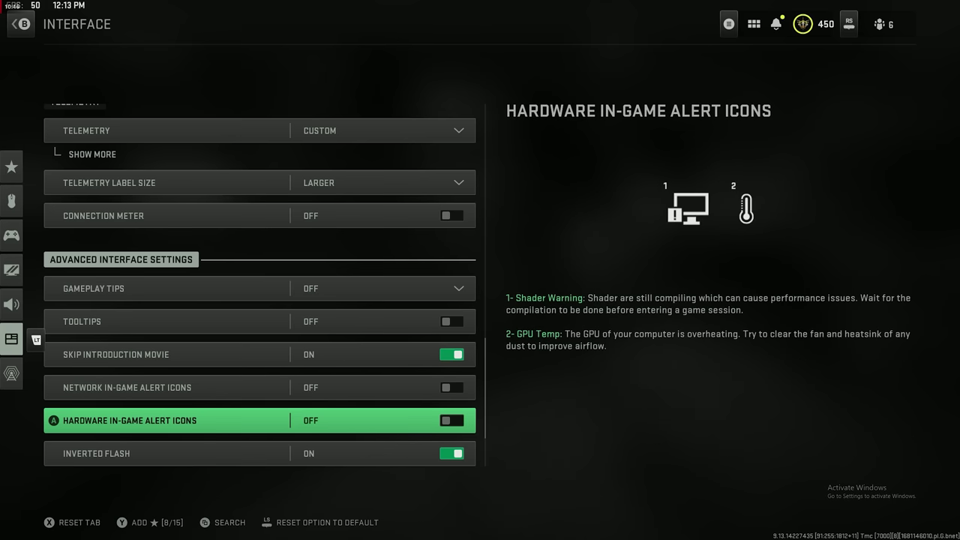
Step: Review the Inverted Flash, Parallax Effects, Use System Mouse Cursor and System Key Behavior settings
key("Down")
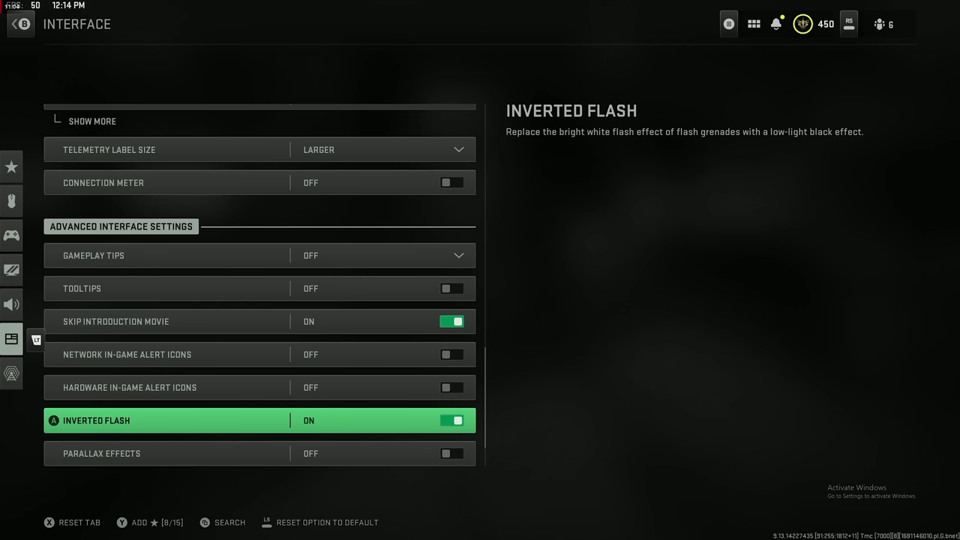
key("Down")
key("Down")
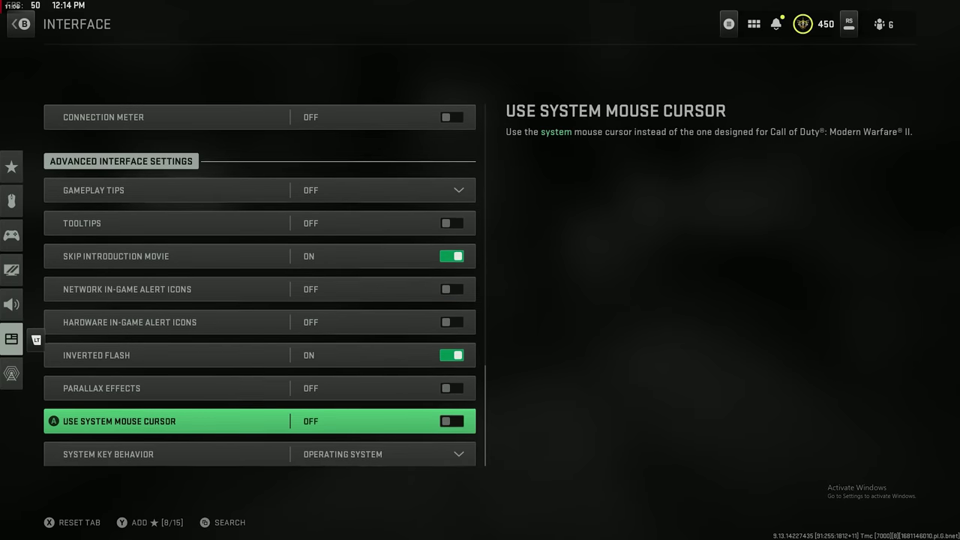
key("Down")
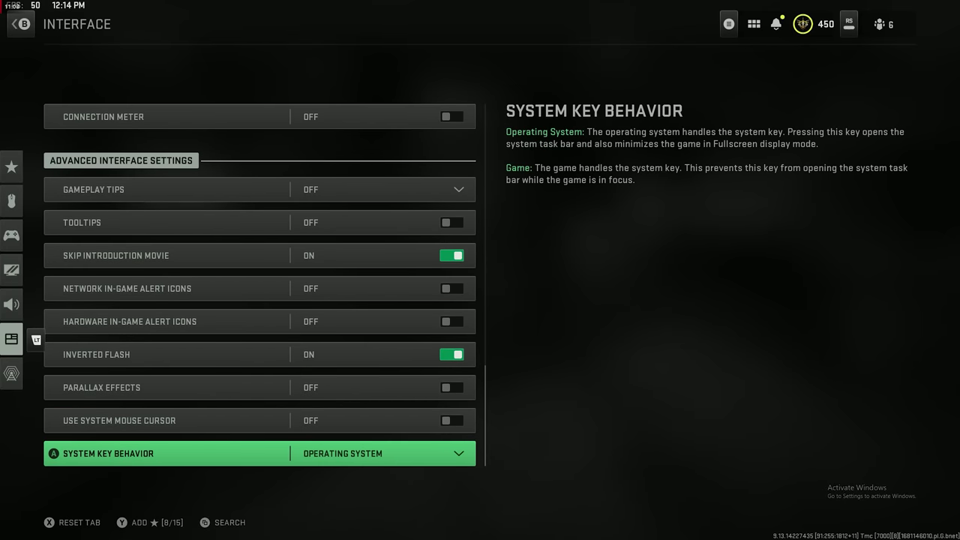
Step: Leave the Interface settings and close the settings menu to return to the Multiplayer lobby
key("Escape")
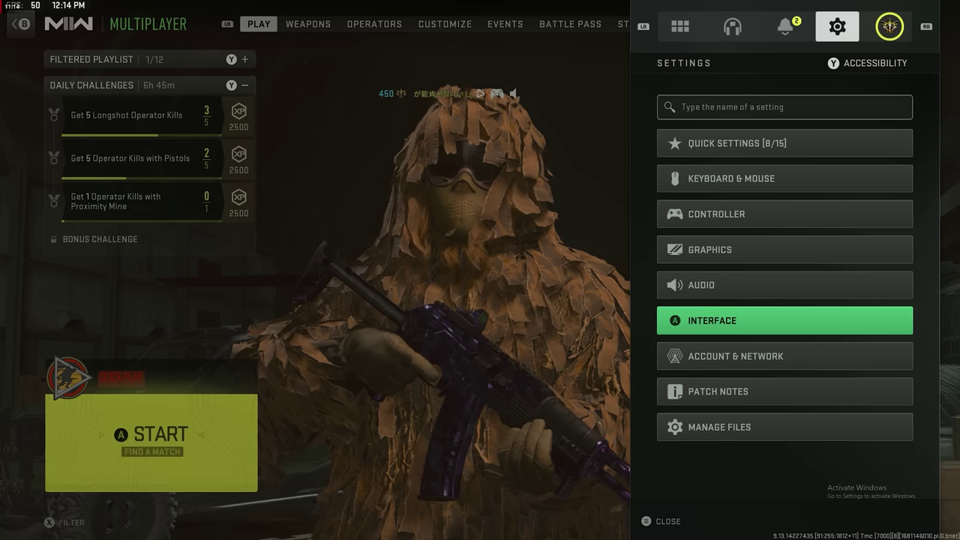
key("Up")
key("Up")
key("Up")
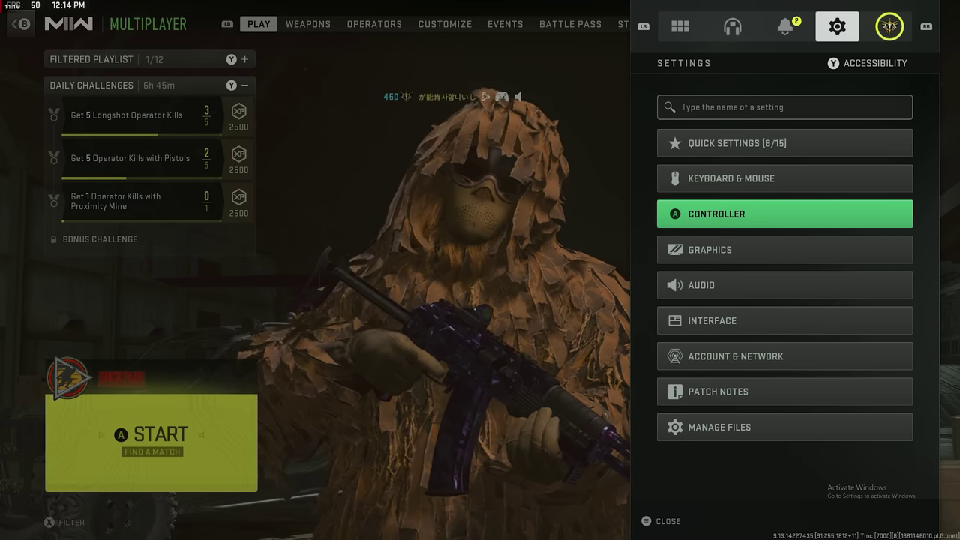
key("Escape")
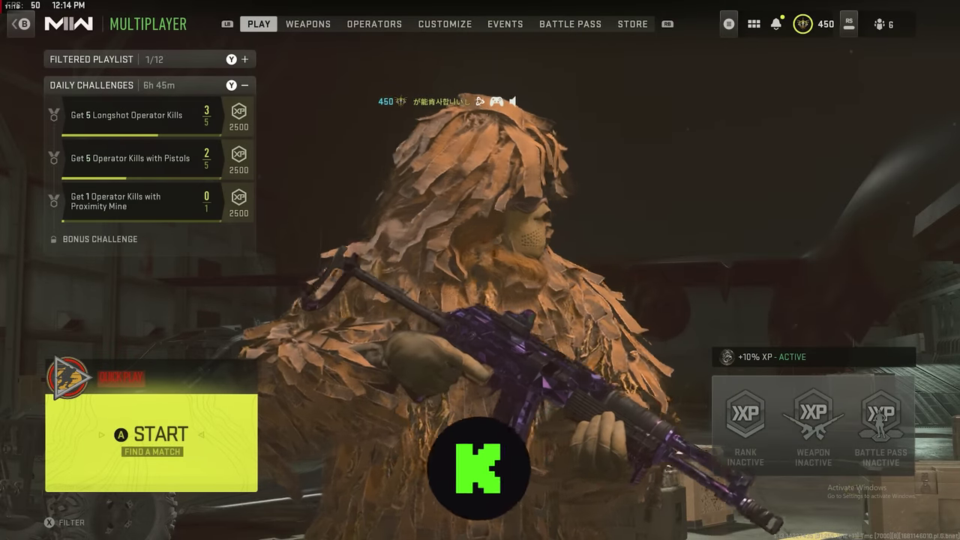